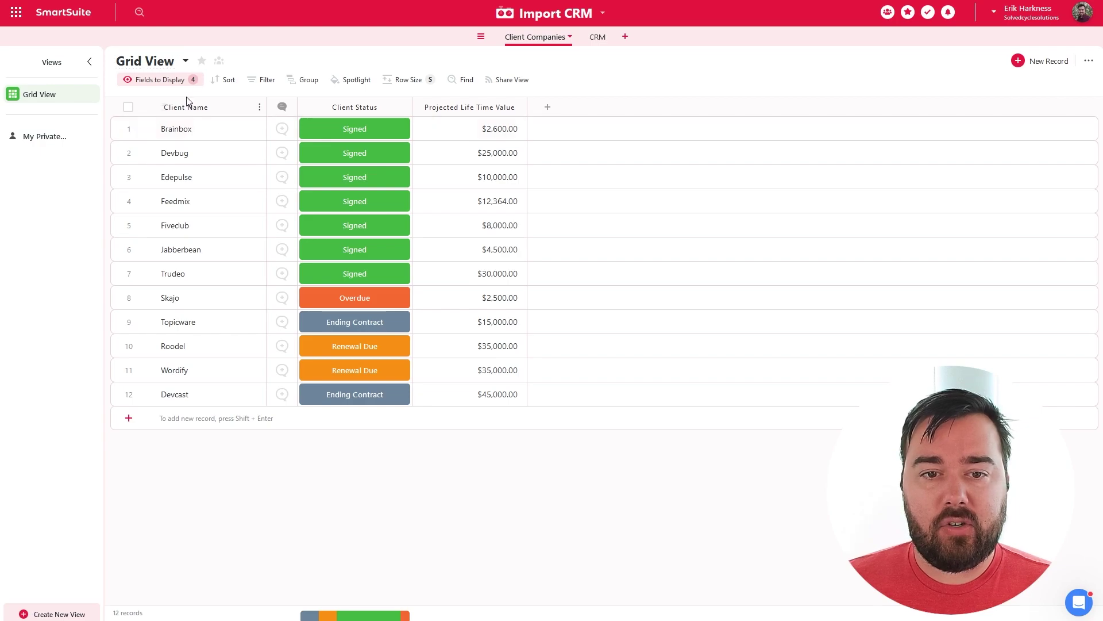
Compare the client records in the Client Companies table with the contact records in the CRM table
{"action": "left_click", "coordinate": [198, 138]}
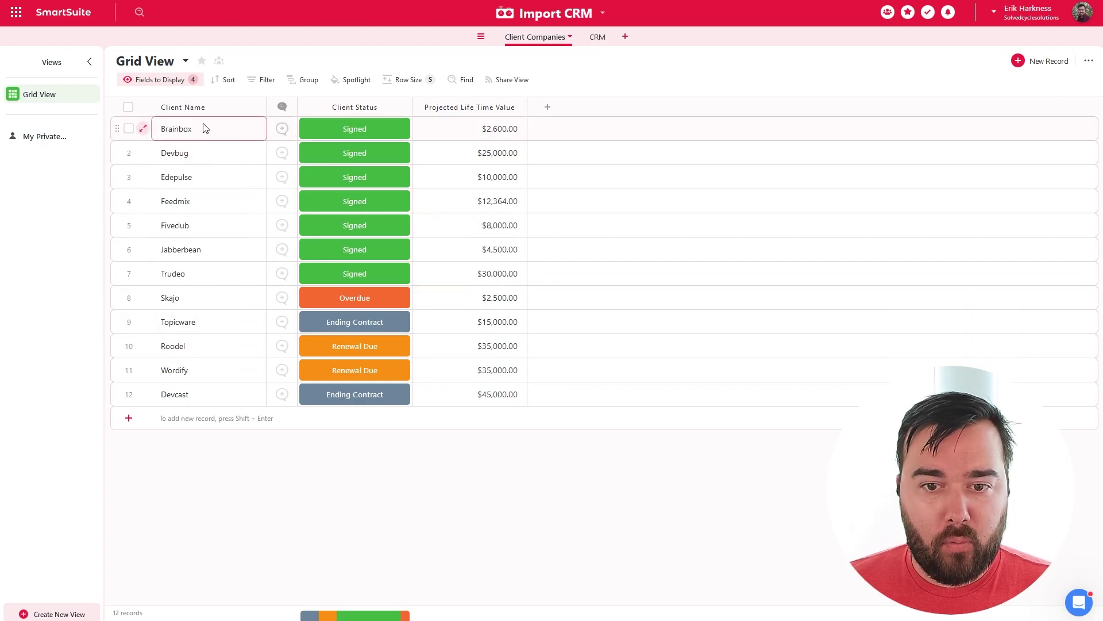
{"action": "left_click", "coordinate": [368, 130]}
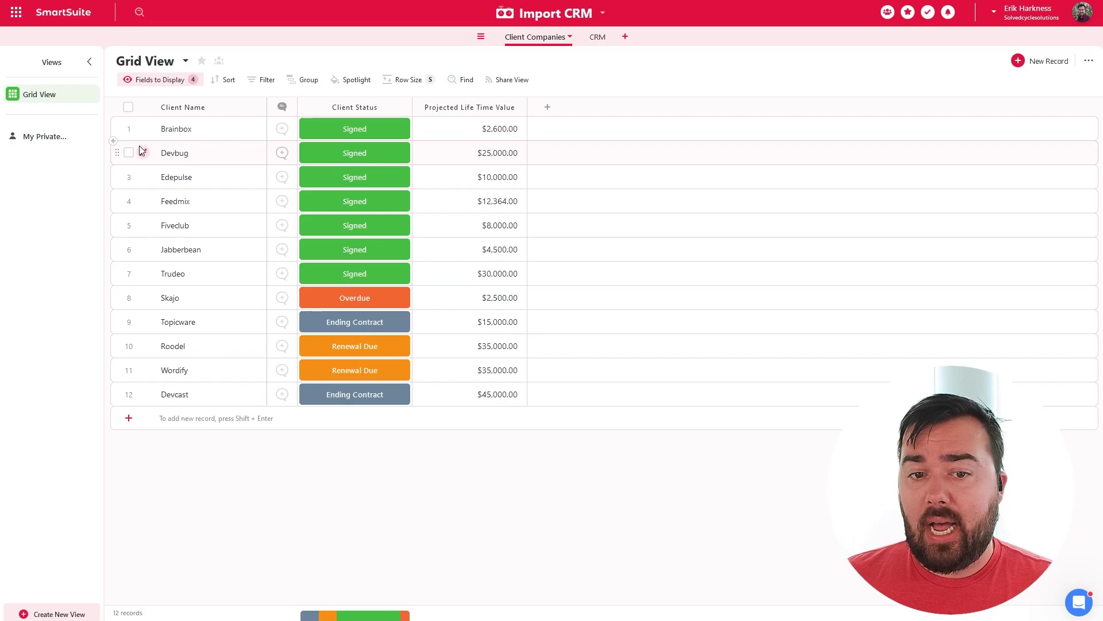
{"action": "left_click", "coordinate": [597, 38]}
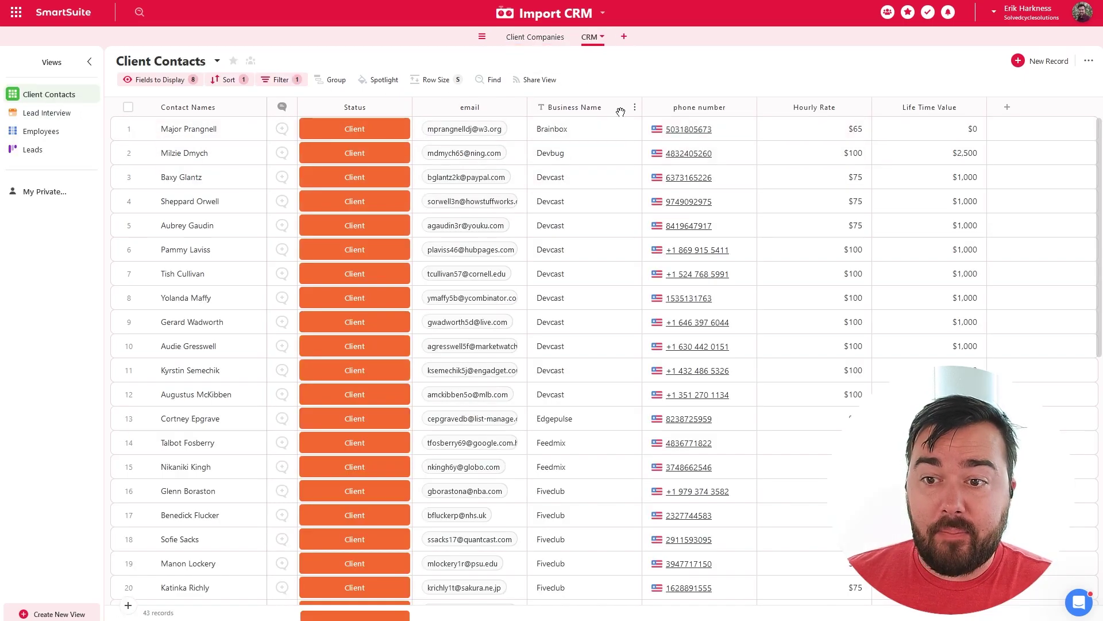
{"action": "left_click", "coordinate": [602, 153]}
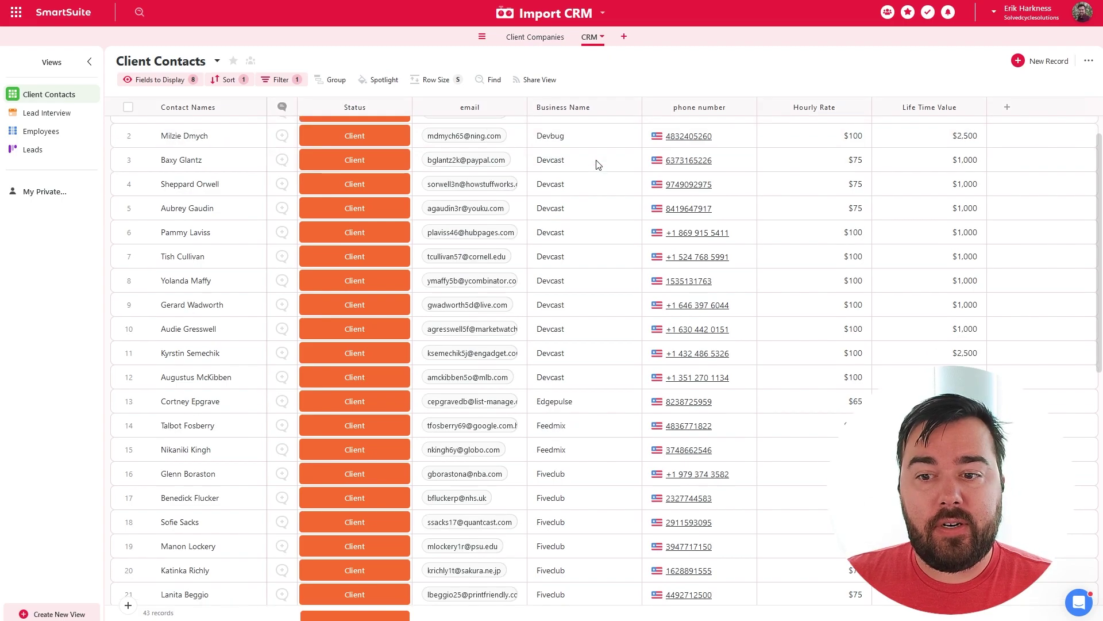
{"action": "left_click", "coordinate": [336, 118]}
{"action": "left_click", "coordinate": [206, 128]}
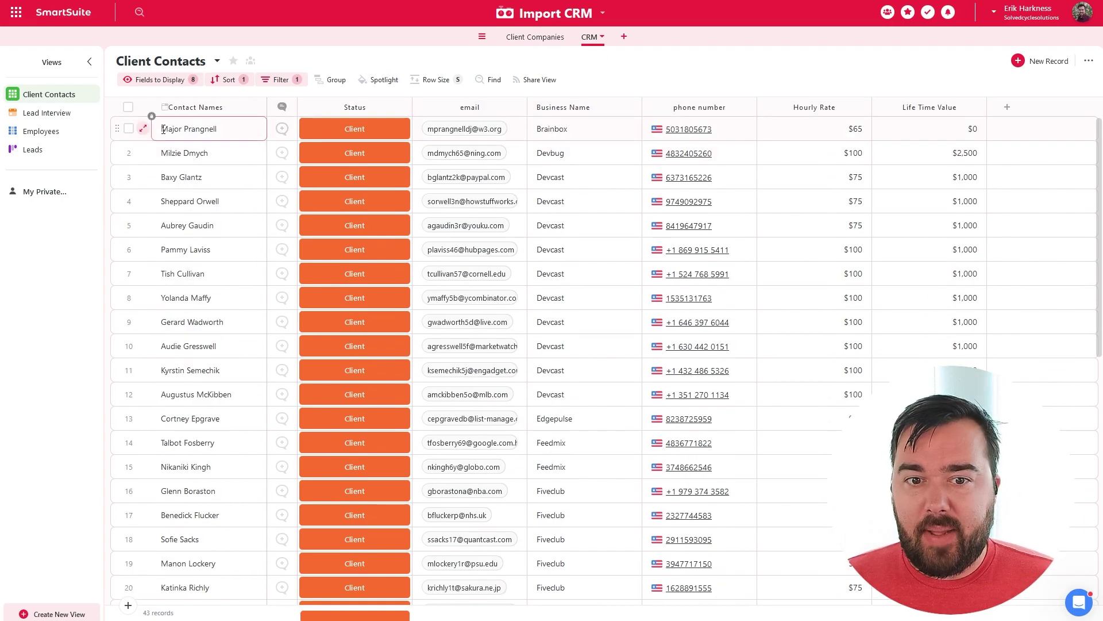
{"action": "left_click", "coordinate": [455, 99]}
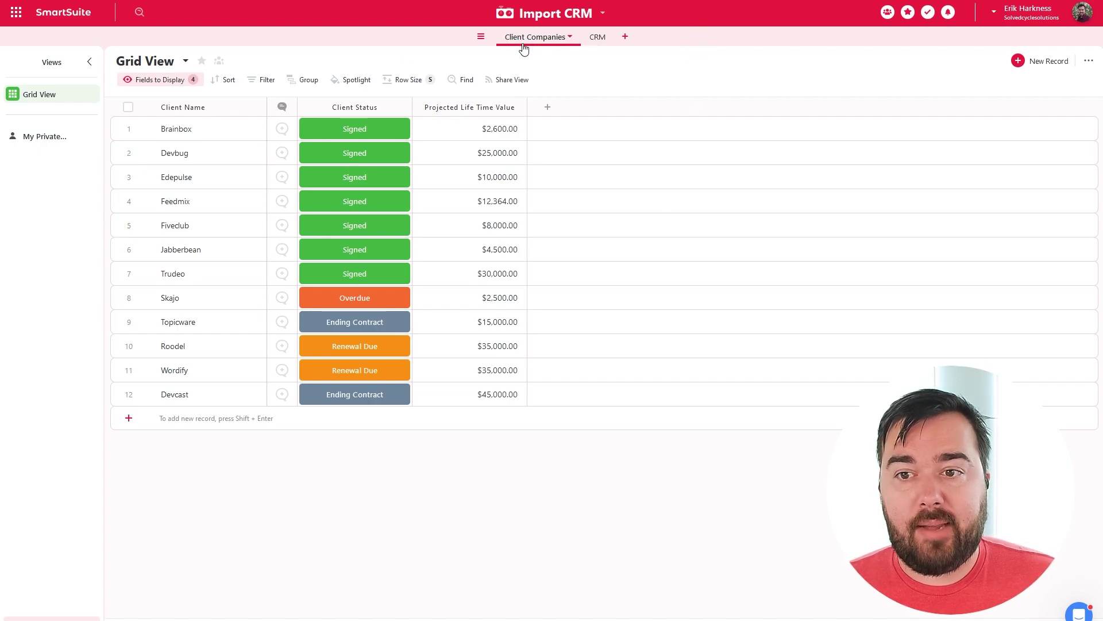
Examine the contacts and their business names throughout the CRM table's Client Contacts view
{"action": "left_click", "coordinate": [600, 41]}
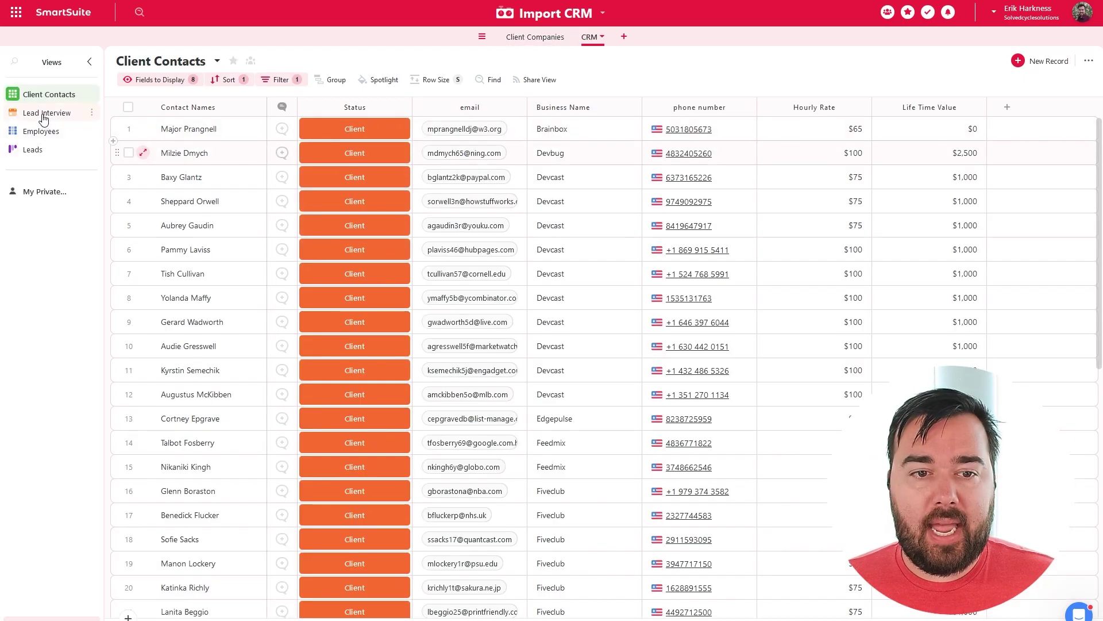
{"action": "scroll", "coordinate": [407, 150], "scroll_direction": "down", "scroll_amount": 5}
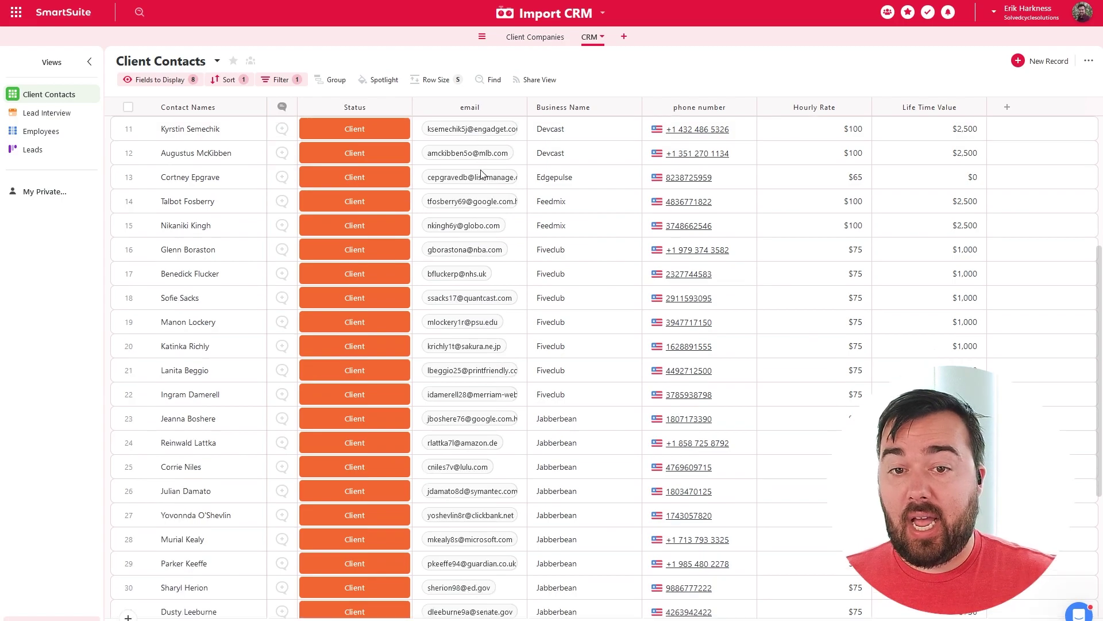
{"action": "scroll", "coordinate": [481, 174], "scroll_direction": "down", "scroll_amount": 4}
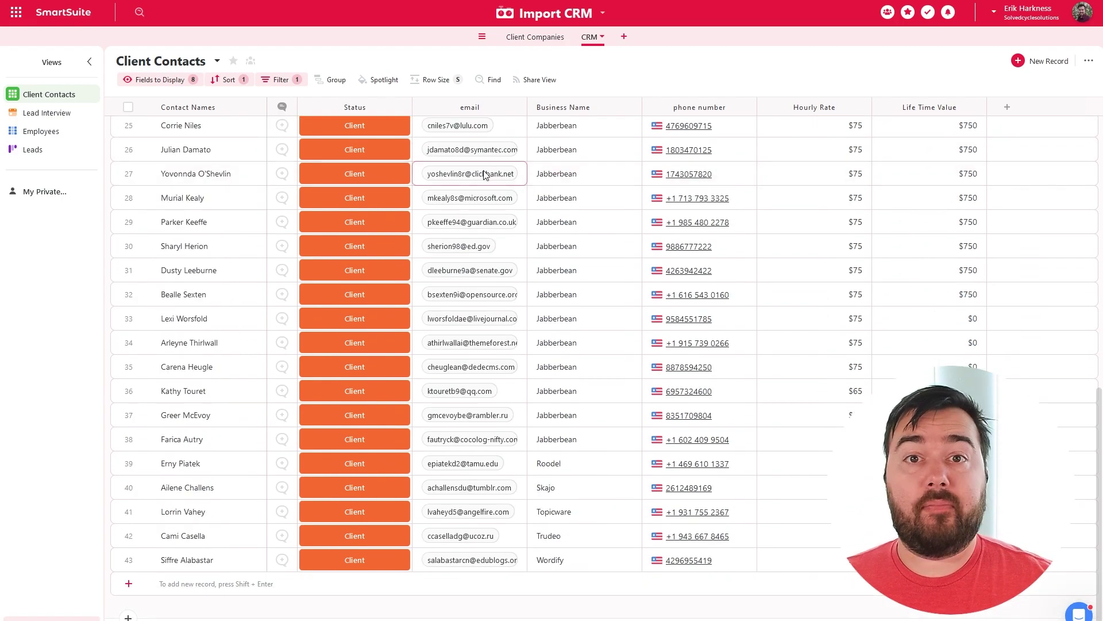
{"action": "scroll", "coordinate": [547, 259], "scroll_direction": "up", "scroll_amount": 8}
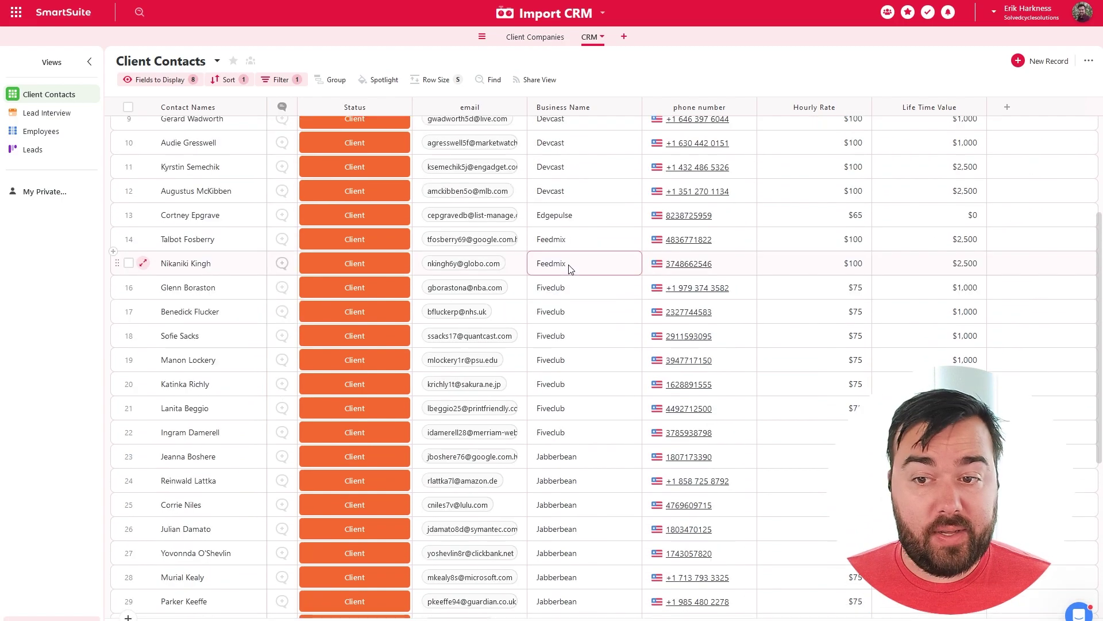
{"action": "scroll", "coordinate": [569, 269], "scroll_direction": "up", "scroll_amount": 1}
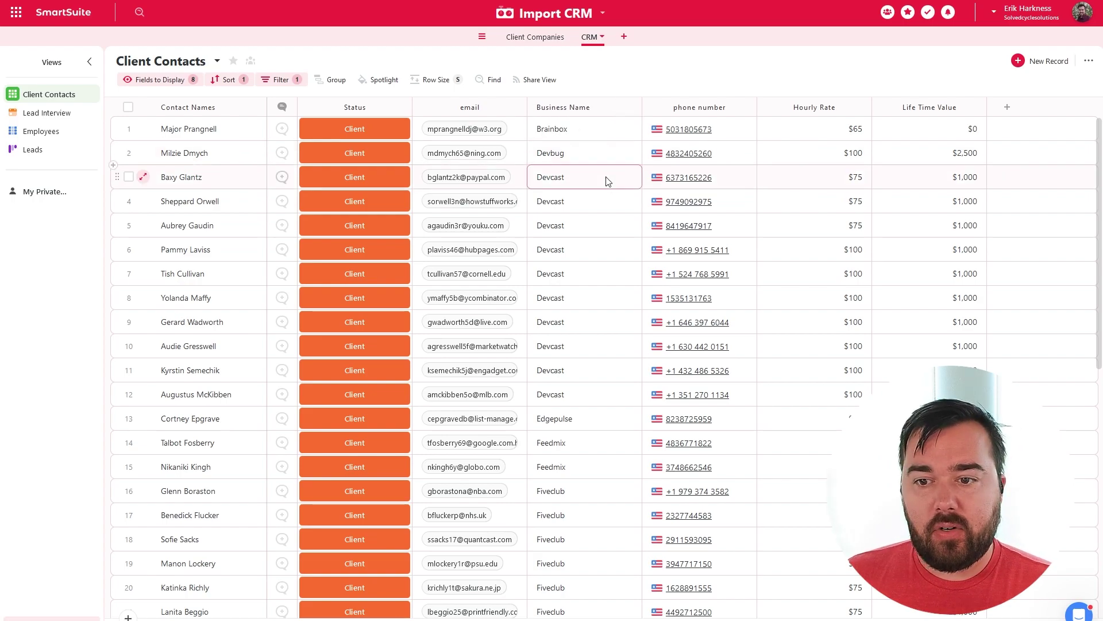
{"action": "scroll", "coordinate": [604, 185], "scroll_direction": "down", "scroll_amount": 2}
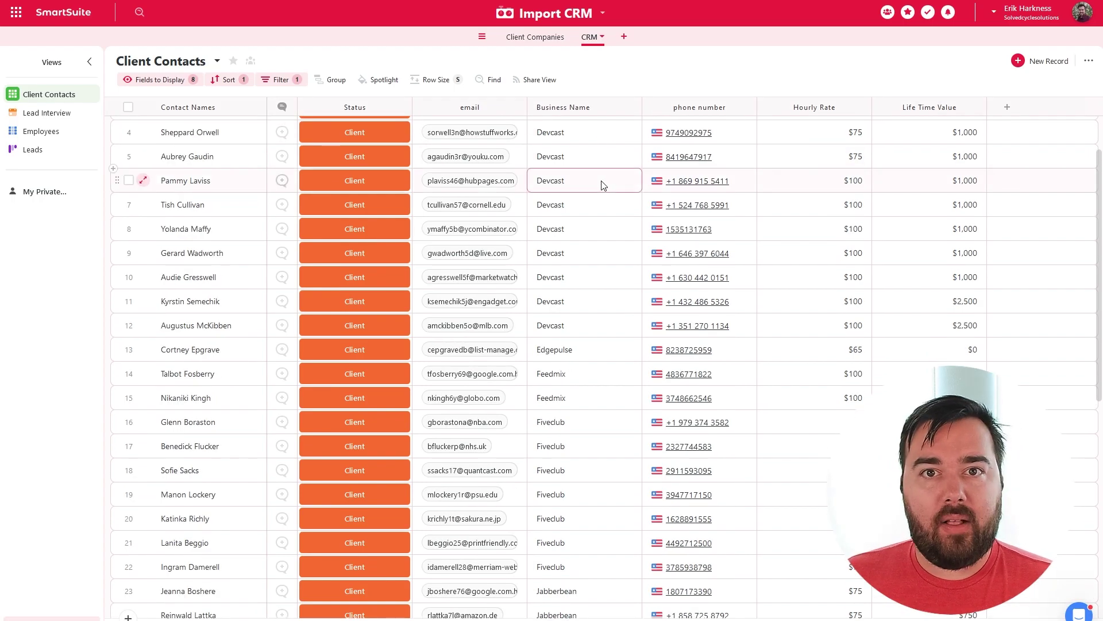
{"action": "scroll", "coordinate": [600, 186], "scroll_direction": "down", "scroll_amount": 3}
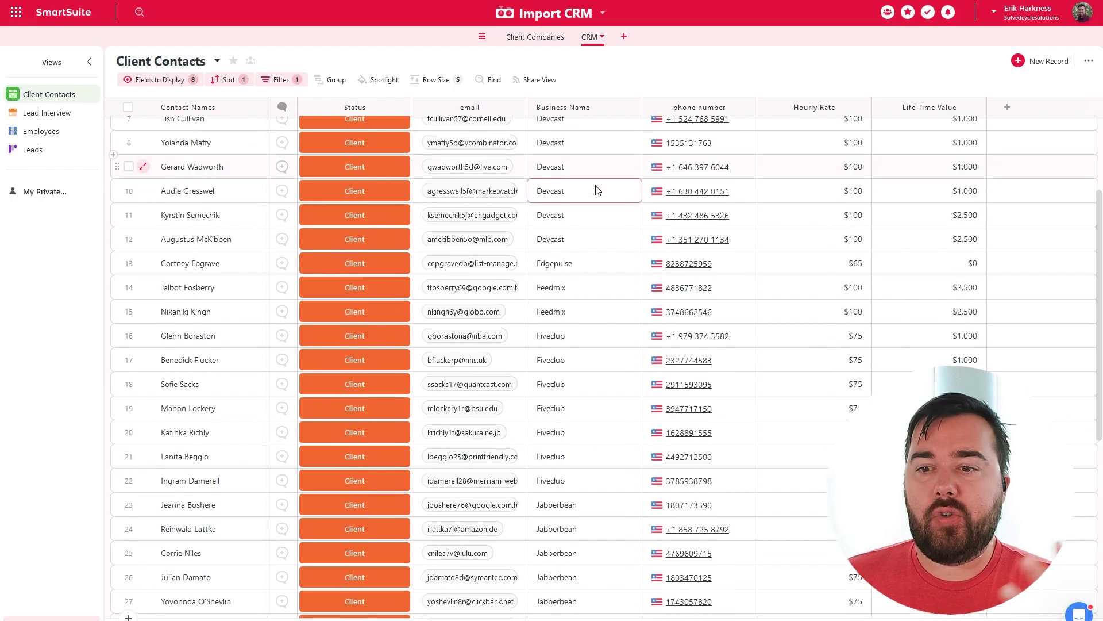
{"action": "scroll", "coordinate": [595, 190], "scroll_direction": "down", "scroll_amount": 4}
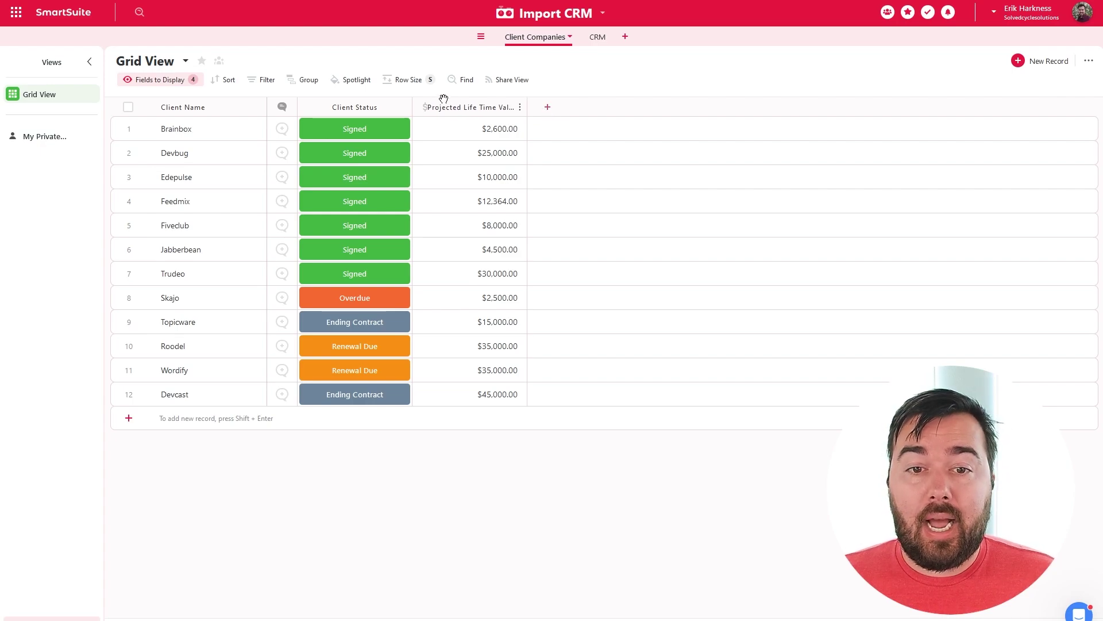
Start a new Linked Record field in the Client Companies table, searching the field types for "linked"
{"action": "left_click", "coordinate": [548, 109]}
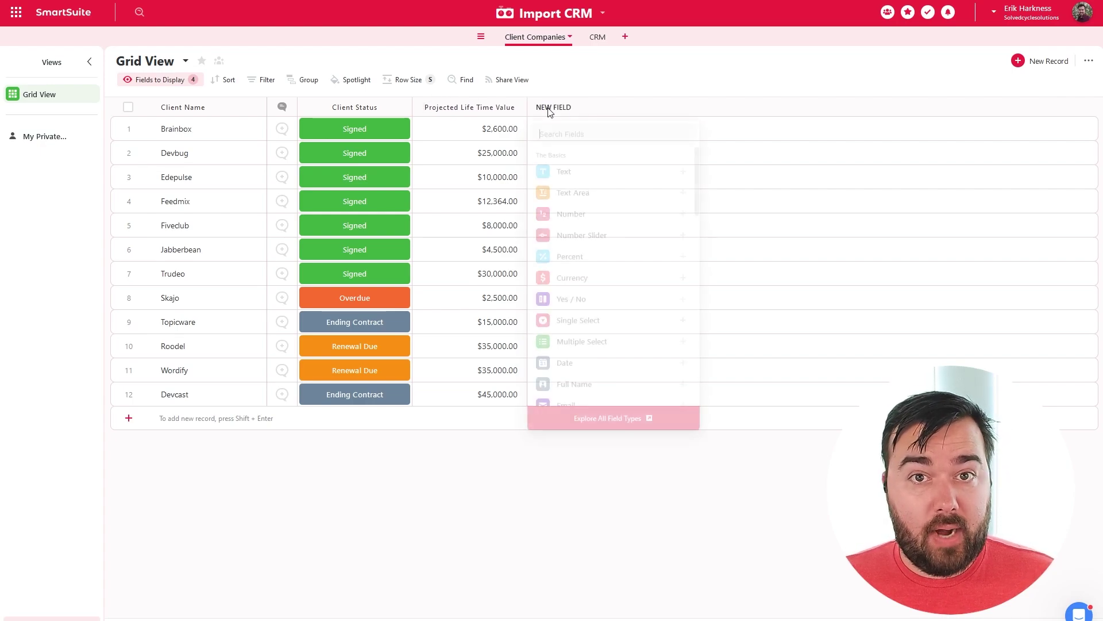
{"action": "scroll", "coordinate": [592, 226], "scroll_direction": "down", "scroll_amount": 5}
{"action": "scroll", "coordinate": [592, 224], "scroll_direction": "down", "scroll_amount": 5}
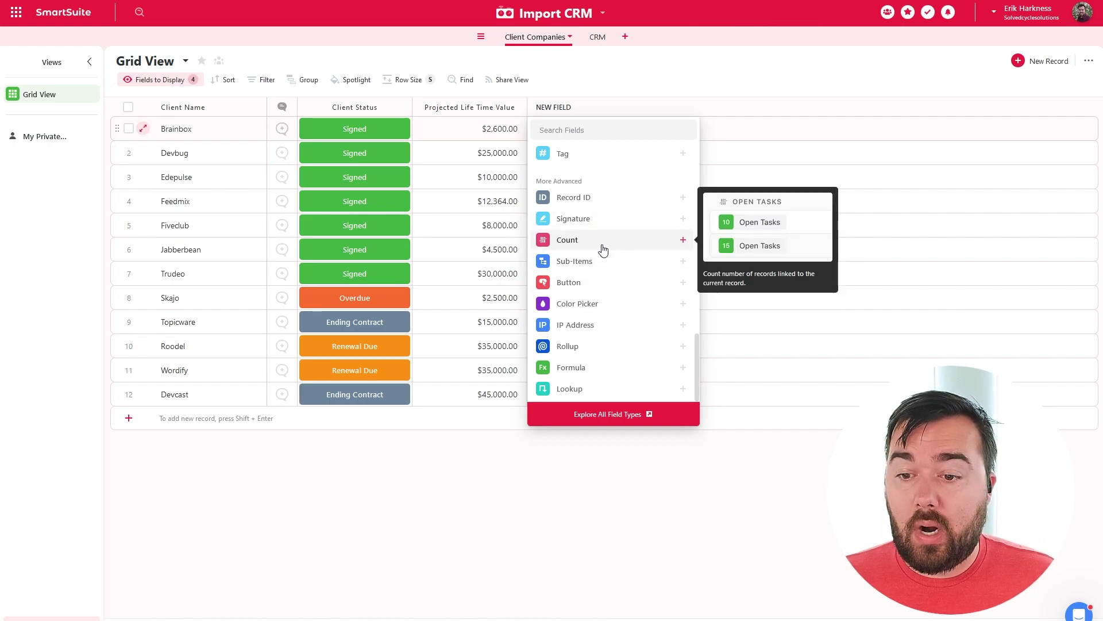
{"action": "scroll", "coordinate": [606, 276], "scroll_direction": "up", "scroll_amount": 3}
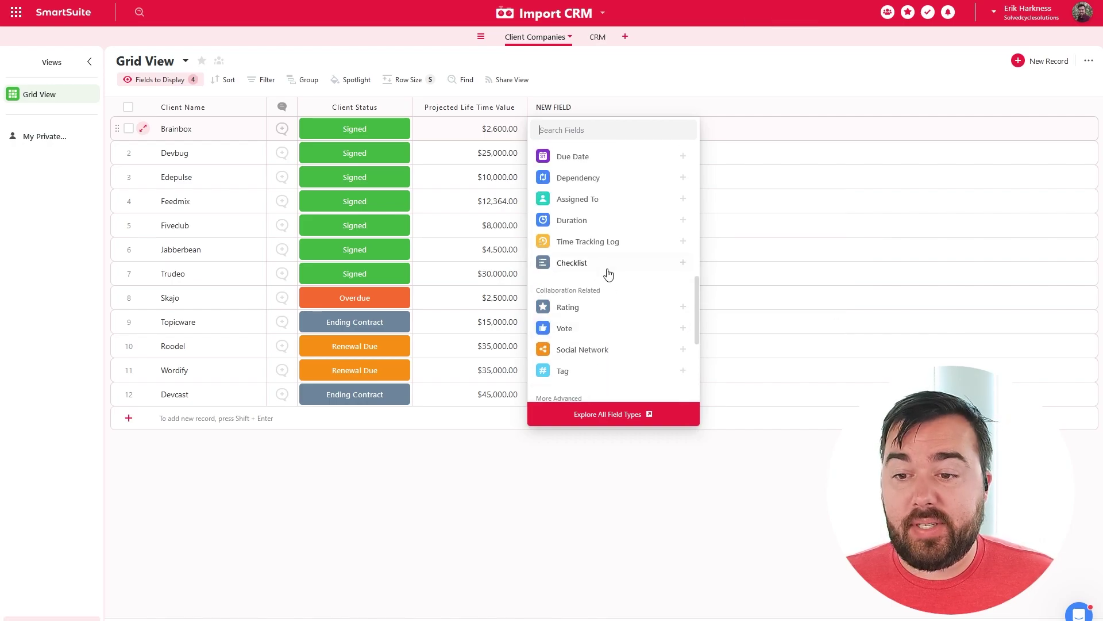
{"action": "scroll", "coordinate": [600, 265], "scroll_direction": "up", "scroll_amount": 3}
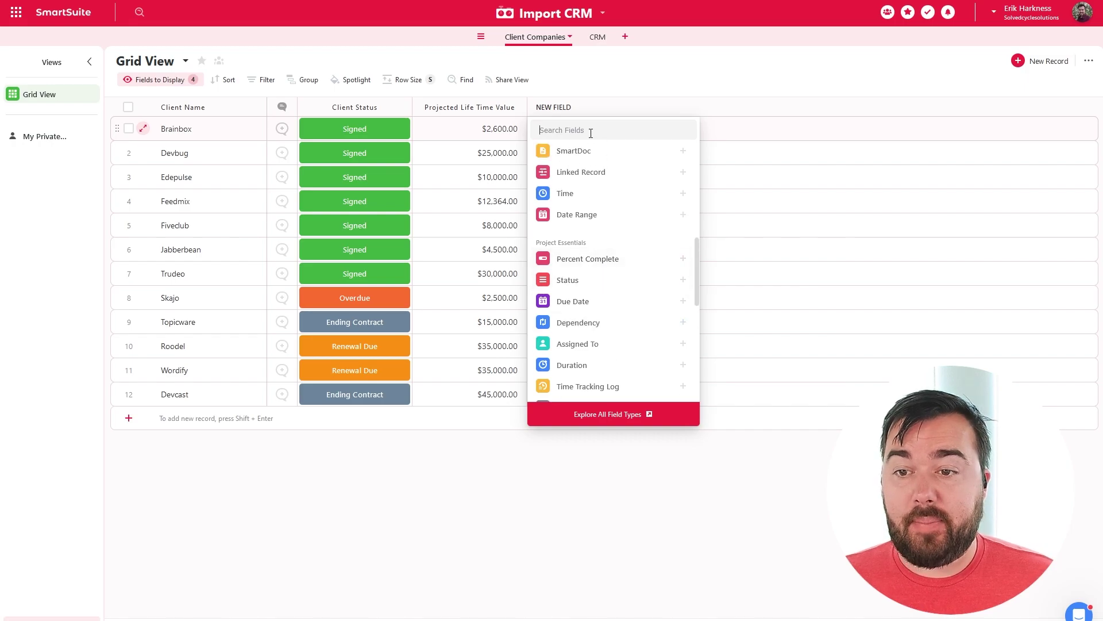
{"action": "type", "text": "linked"}
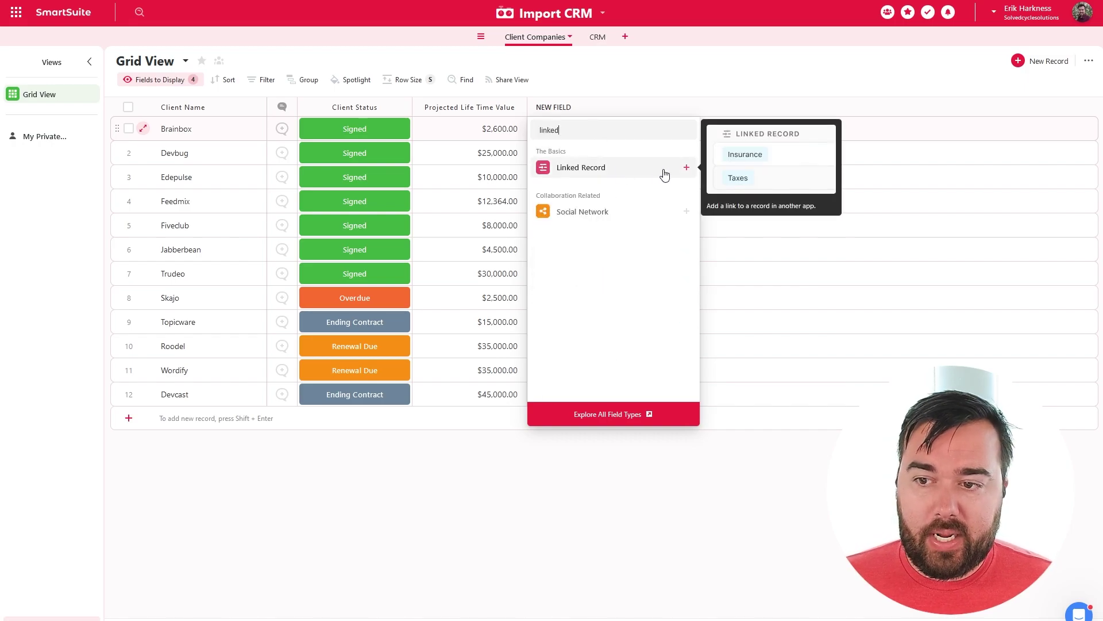
{"action": "left_click", "coordinate": [686, 168]}
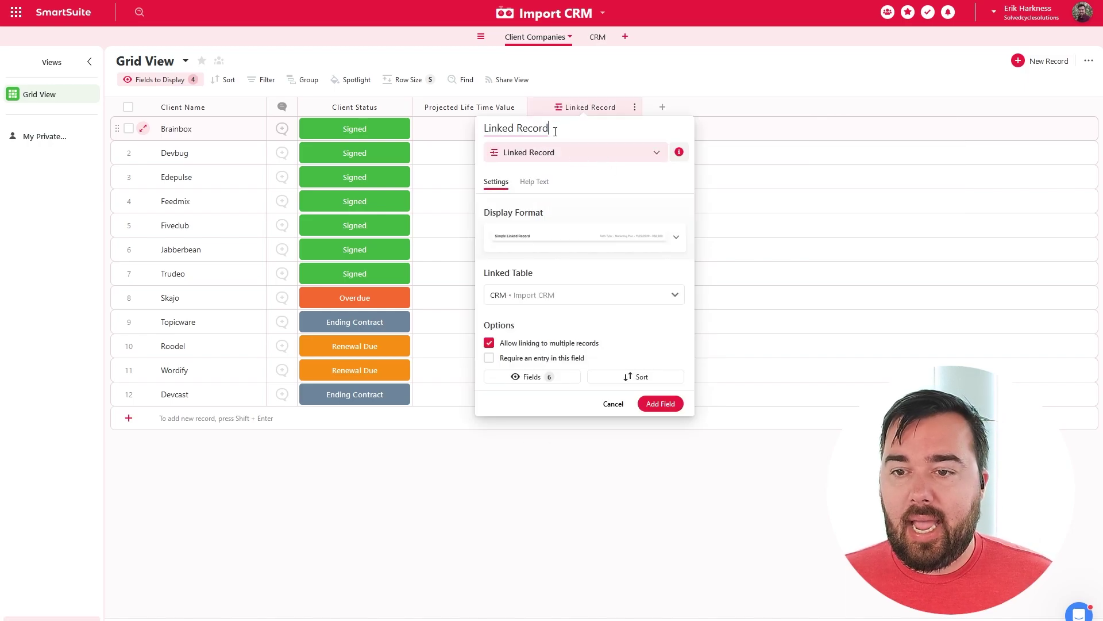
Name the new linked record field "Contacts In Client Company"
{"action": "left_click_drag", "start_coordinate": [550, 128], "coordinate": [409, 131]}
{"action": "type", "text": "Co"}
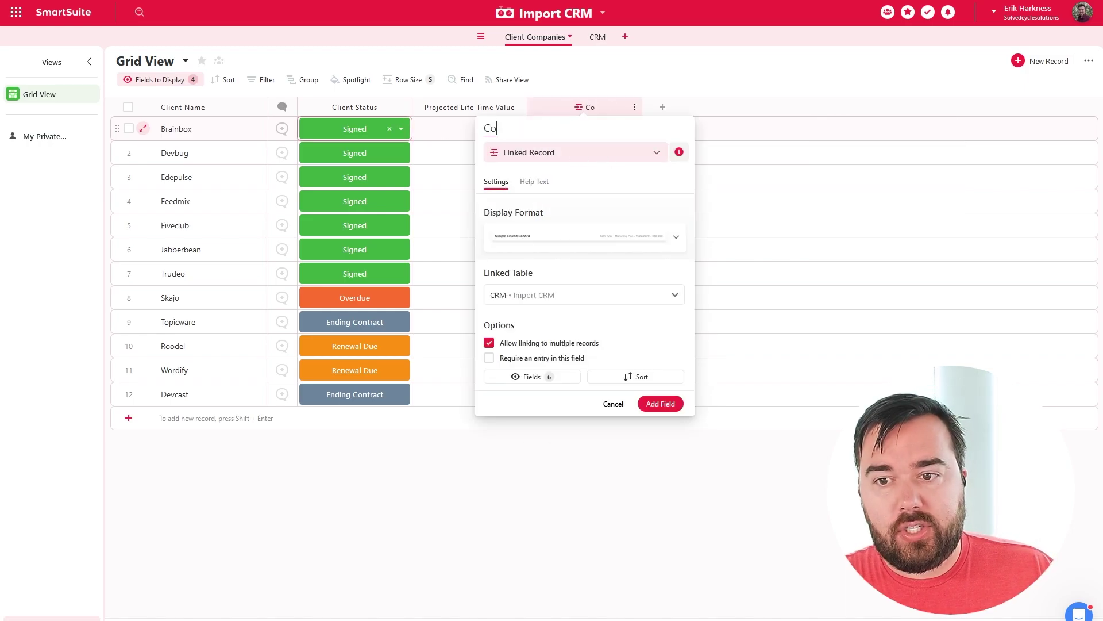
{"action": "type", "text": "ntacts"}
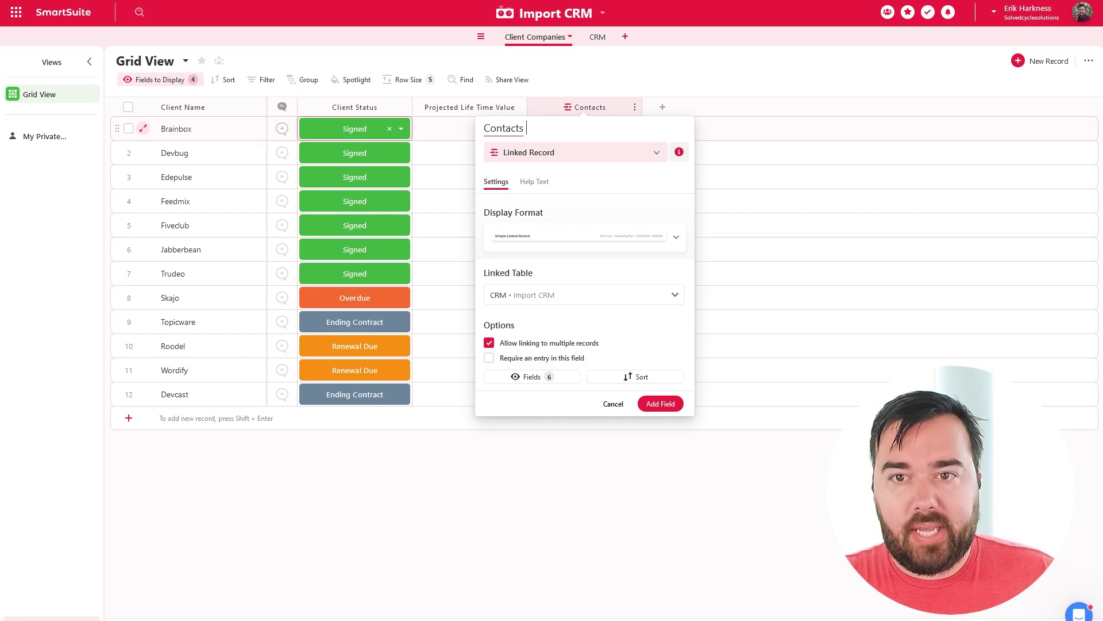
{"action": "type", "text": "I"}
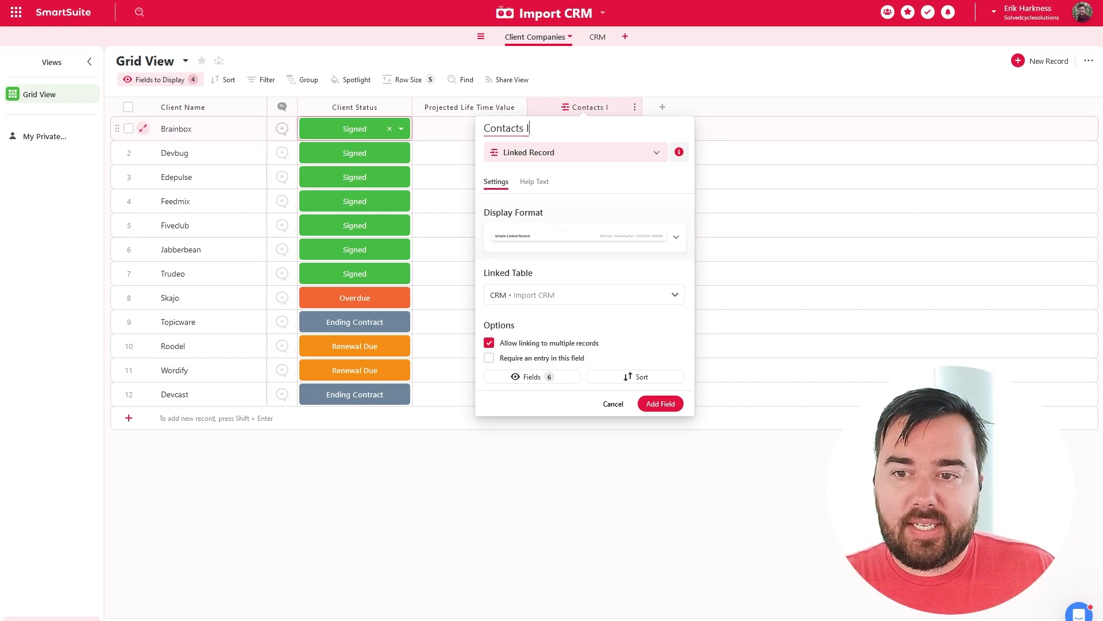
{"action": "type", "text": "n Client Company"}
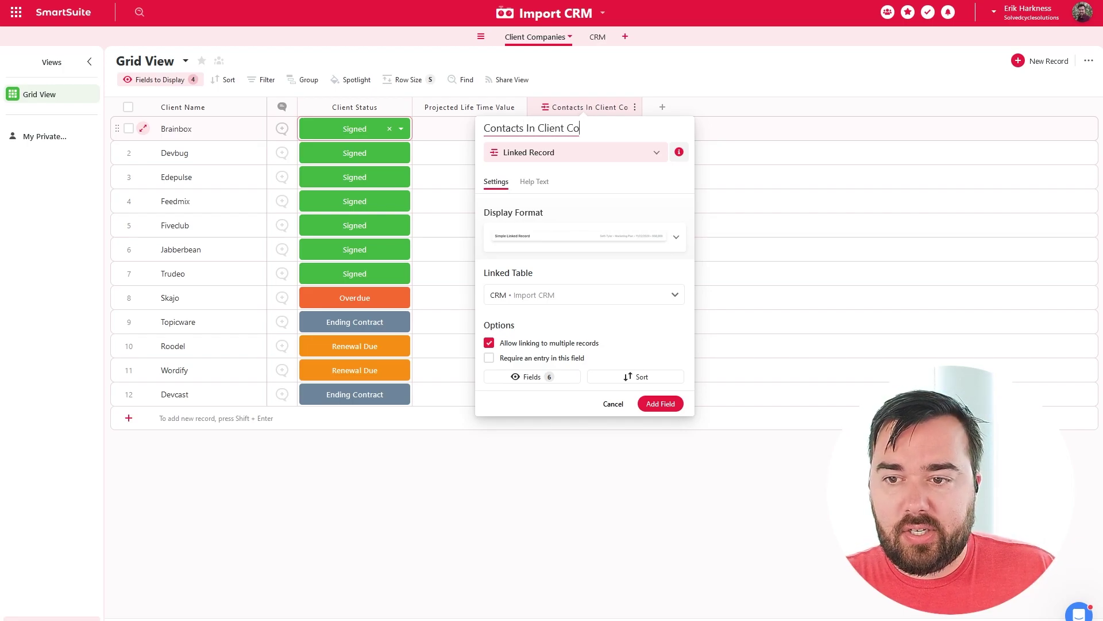
Choose the CRM table of the Import CRM solution as the linked table and add the field to the grid
{"action": "left_click", "coordinate": [604, 296]}
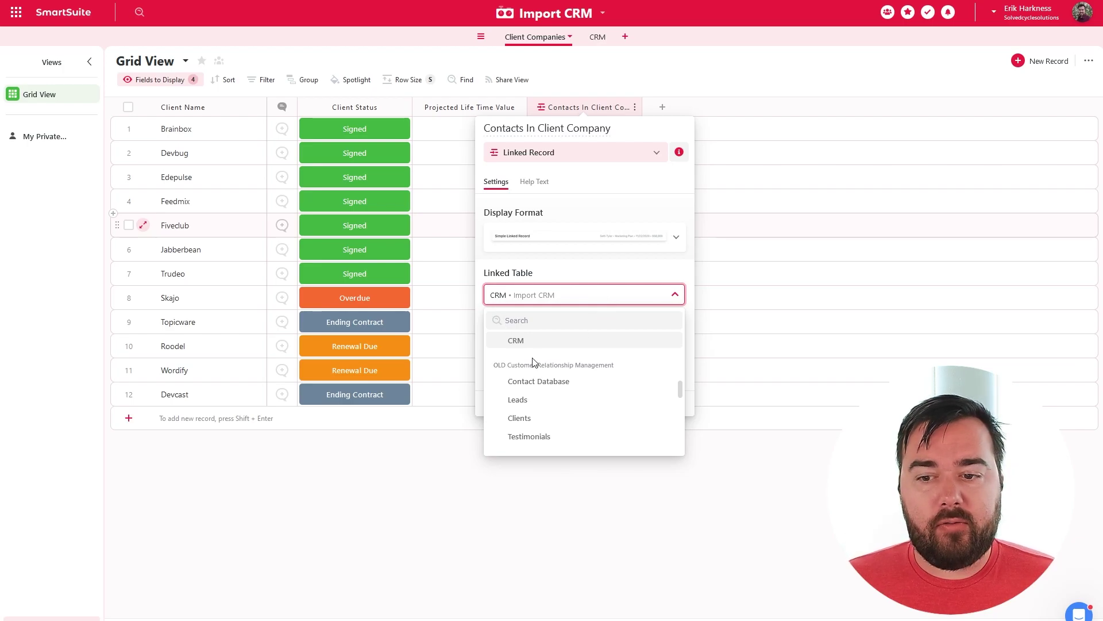
{"action": "scroll", "coordinate": [542, 353], "scroll_direction": "up", "scroll_amount": 5}
{"action": "scroll", "coordinate": [545, 357], "scroll_direction": "up", "scroll_amount": 5}
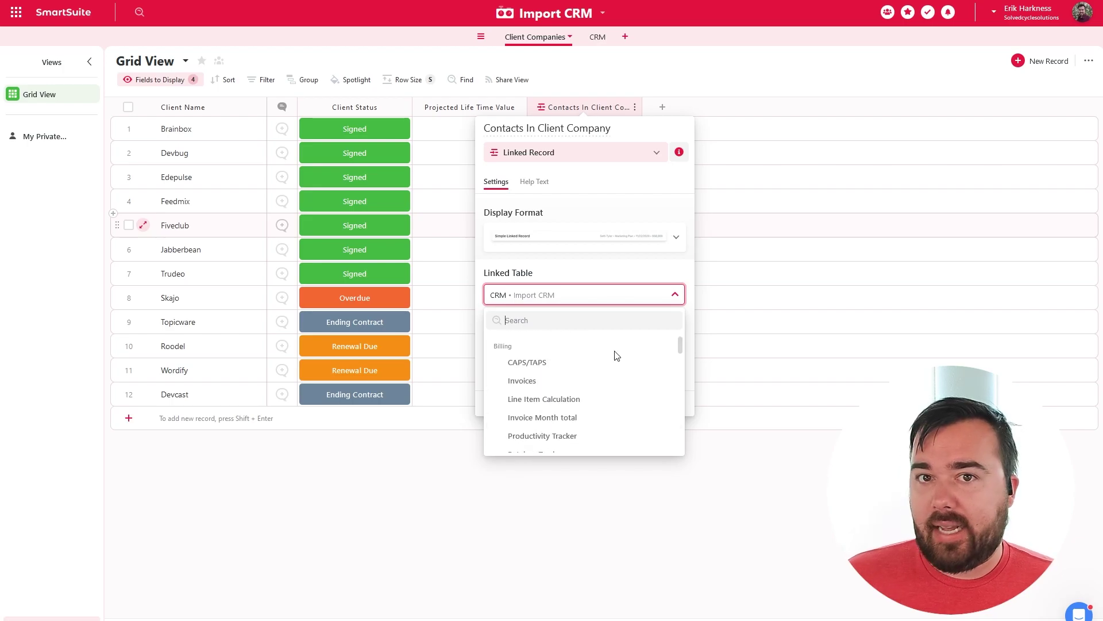
{"action": "scroll", "coordinate": [585, 348], "scroll_direction": "down", "scroll_amount": 5}
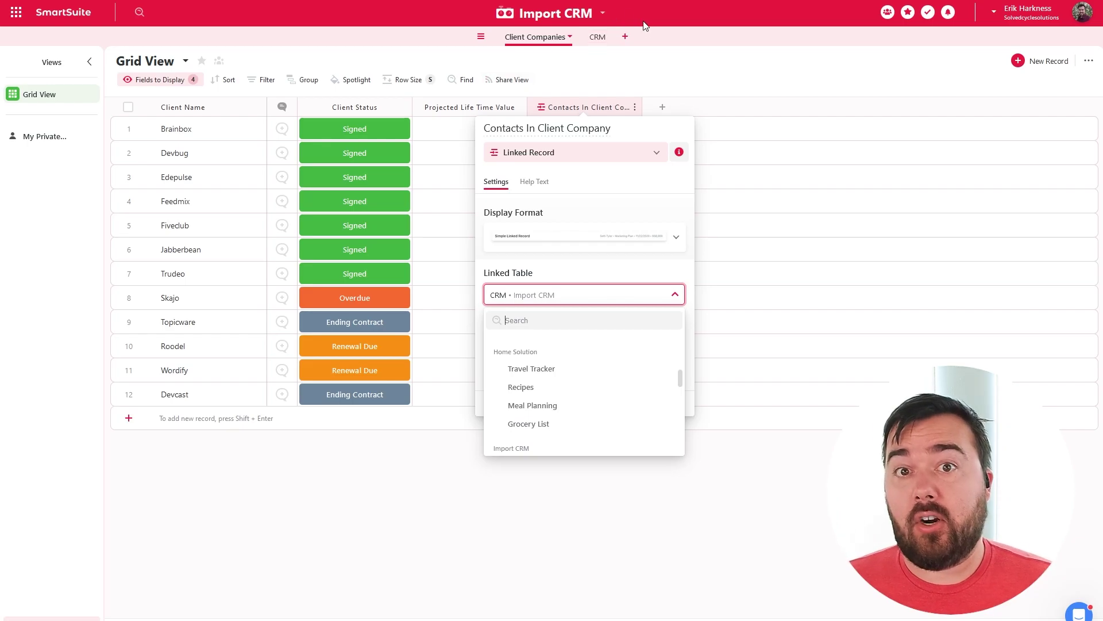
{"action": "scroll", "coordinate": [575, 406], "scroll_direction": "down", "scroll_amount": 5}
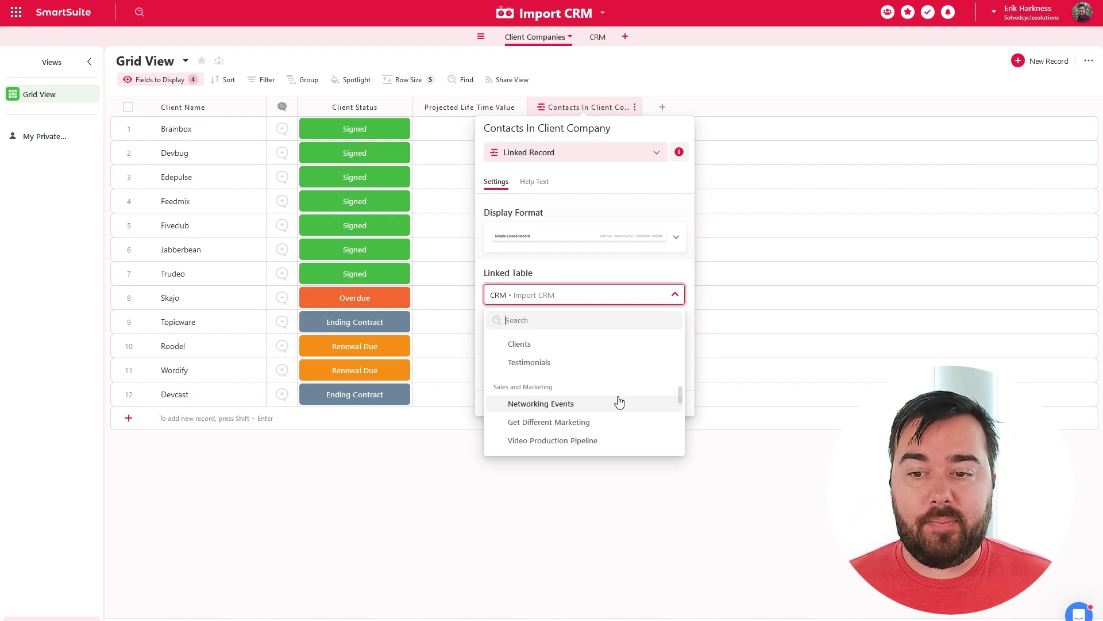
{"action": "scroll", "coordinate": [571, 369], "scroll_direction": "down", "scroll_amount": 5}
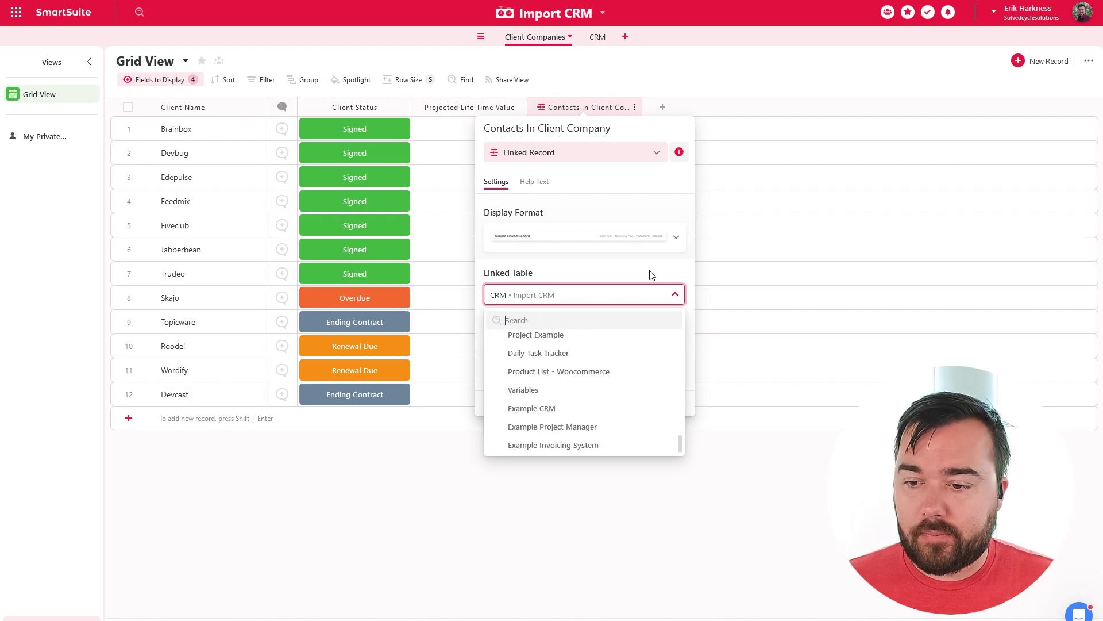
{"action": "left_click", "coordinate": [674, 293]}
{"action": "left_click", "coordinate": [674, 296]}
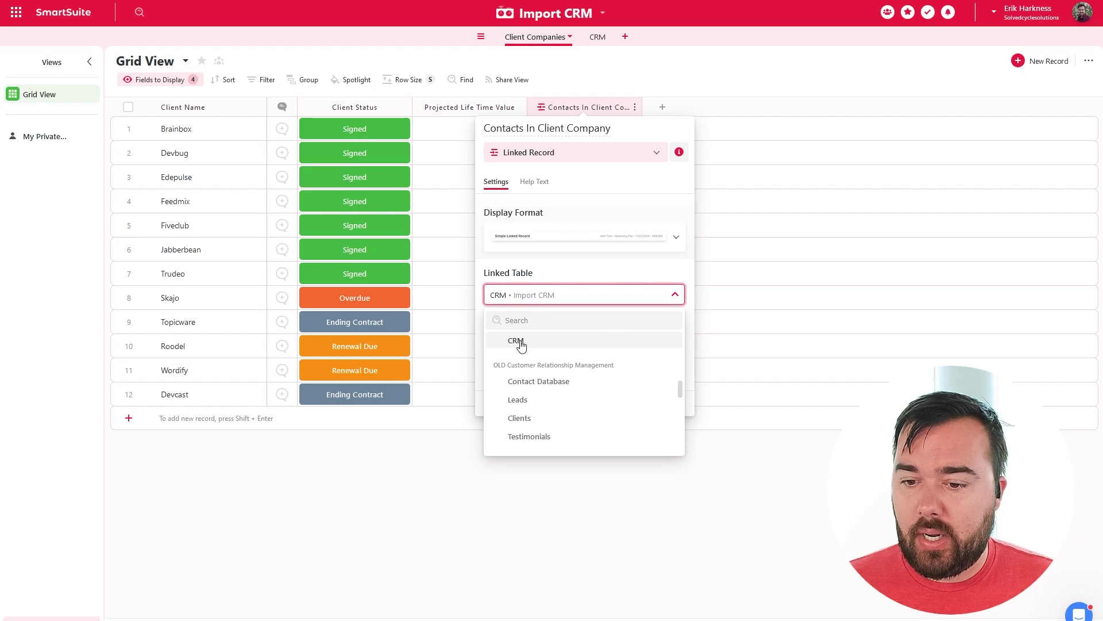
{"action": "scroll", "coordinate": [535, 350], "scroll_direction": "up", "scroll_amount": 2}
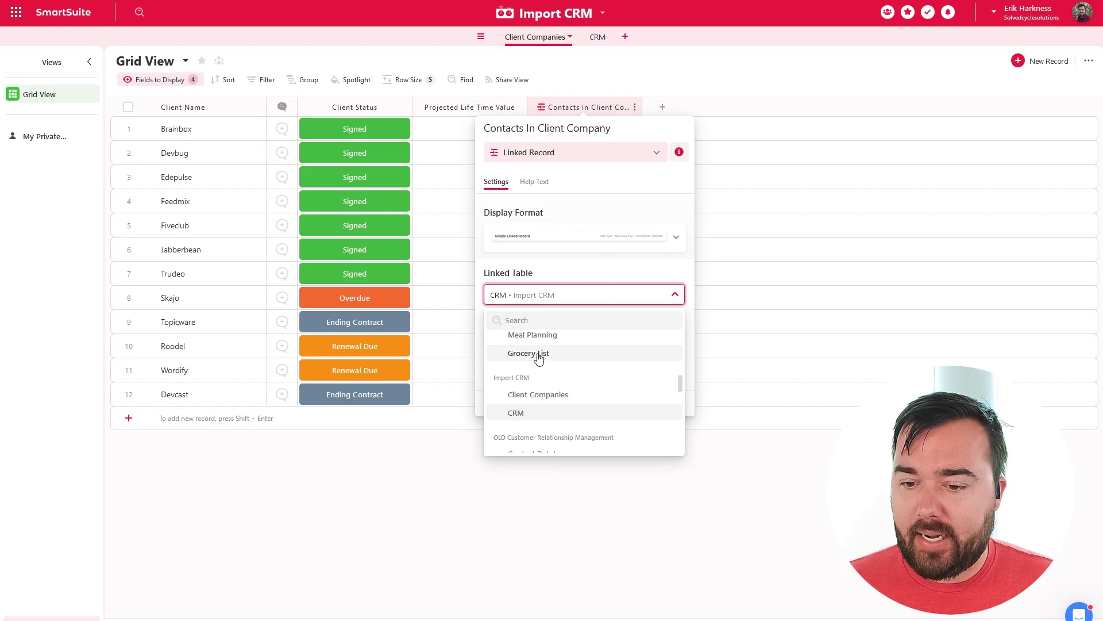
{"action": "left_click", "coordinate": [547, 416]}
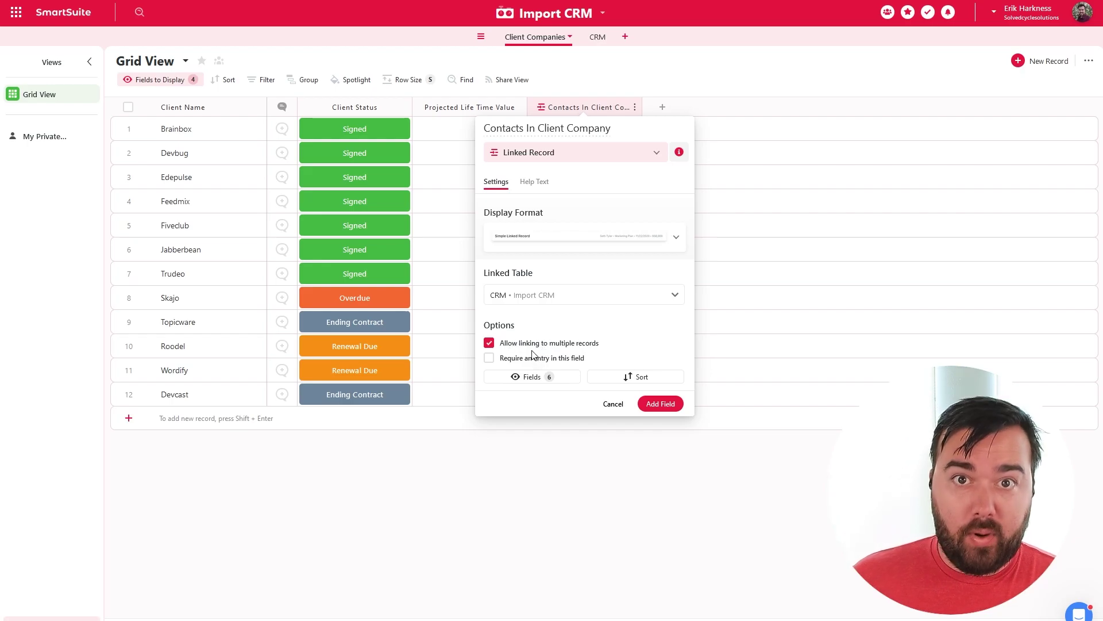
{"action": "left_click", "coordinate": [648, 405]}
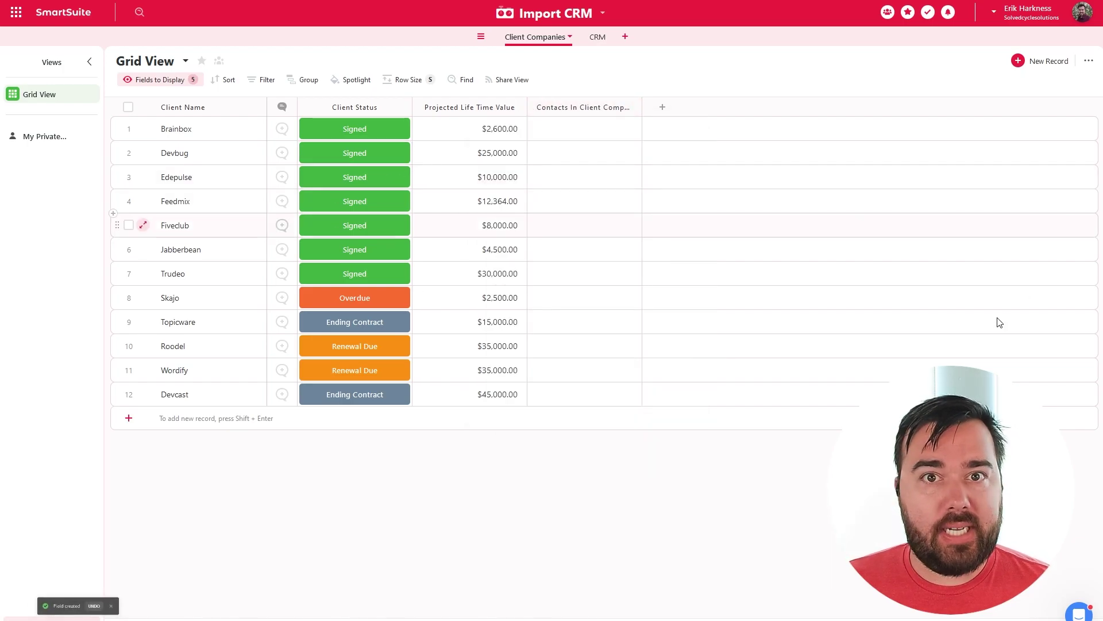
{"action": "left_click", "coordinate": [544, 130]}
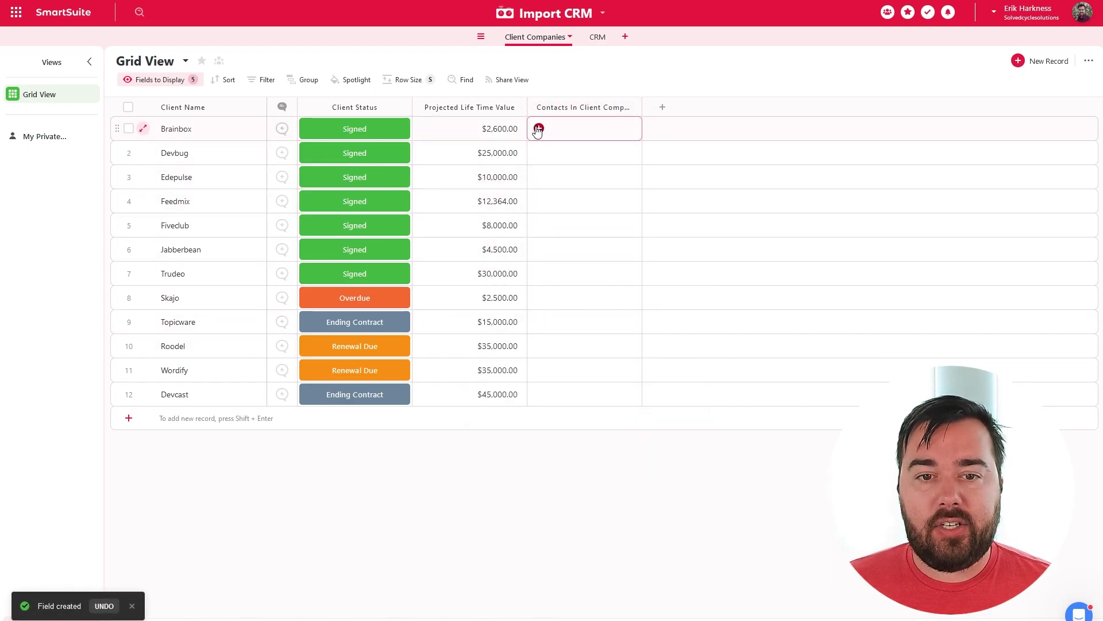
{"action": "left_click", "coordinate": [534, 154]}
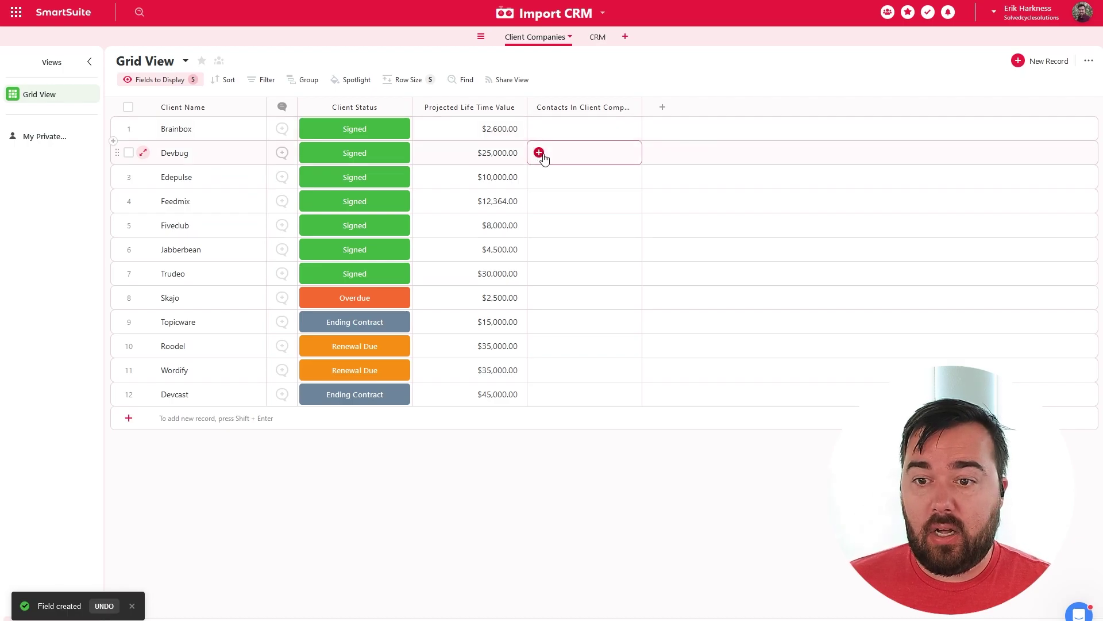
Open the record selector for Devcast's Contacts In Client Company field and examine the CRM contacts offered for linking
{"action": "left_click", "coordinate": [539, 395]}
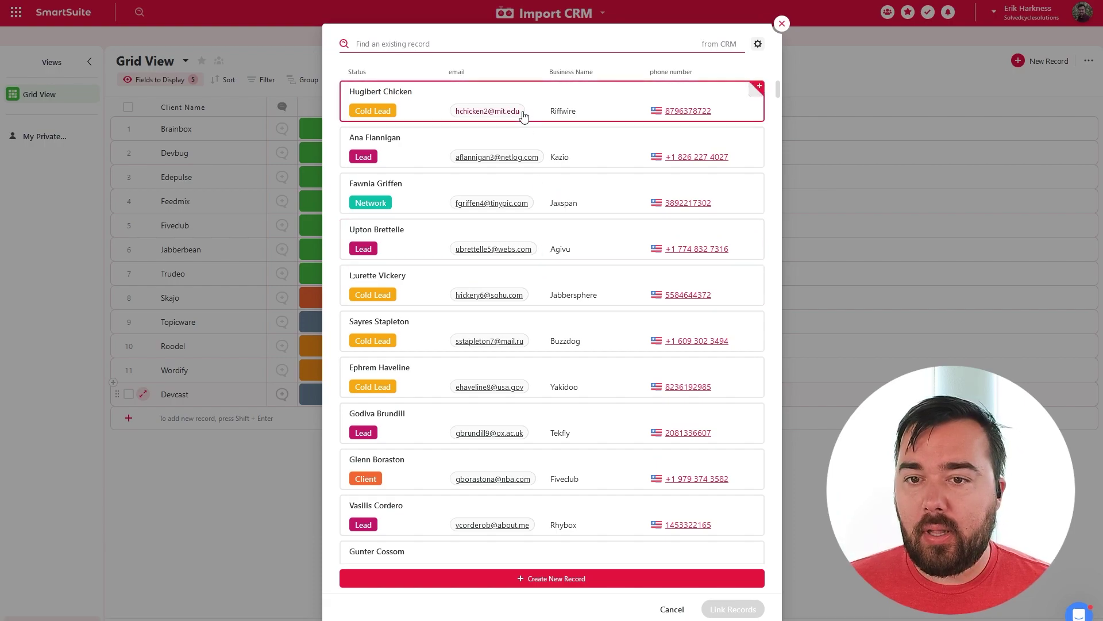
{"action": "scroll", "coordinate": [546, 115], "scroll_direction": "down", "scroll_amount": 4}
{"action": "scroll", "coordinate": [548, 142], "scroll_direction": "down", "scroll_amount": 16}
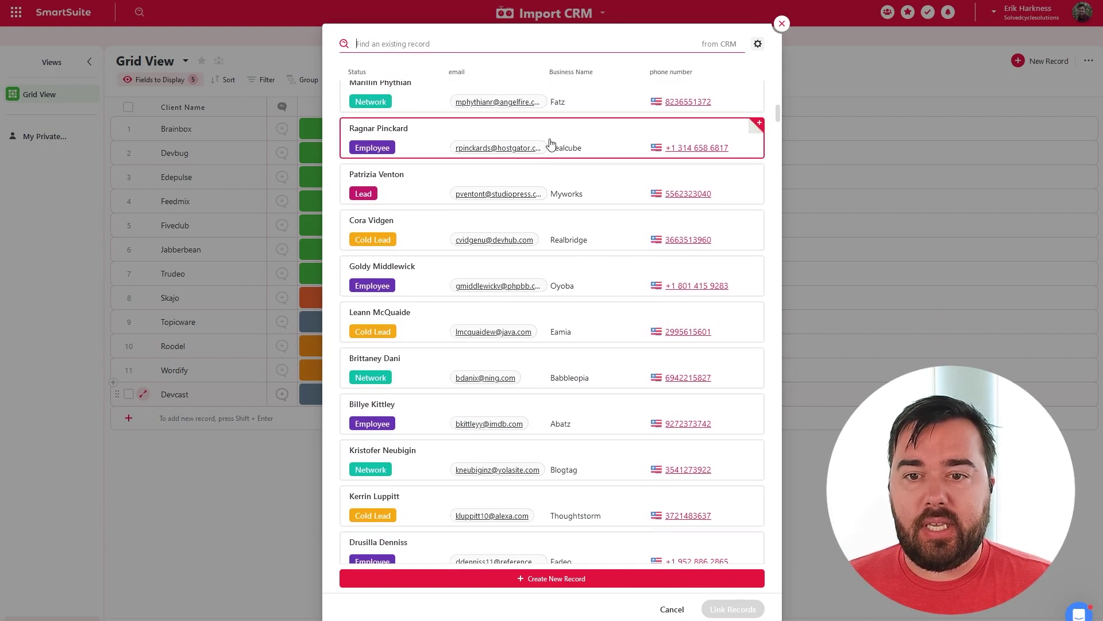
{"action": "scroll", "coordinate": [549, 144], "scroll_direction": "down", "scroll_amount": 8}
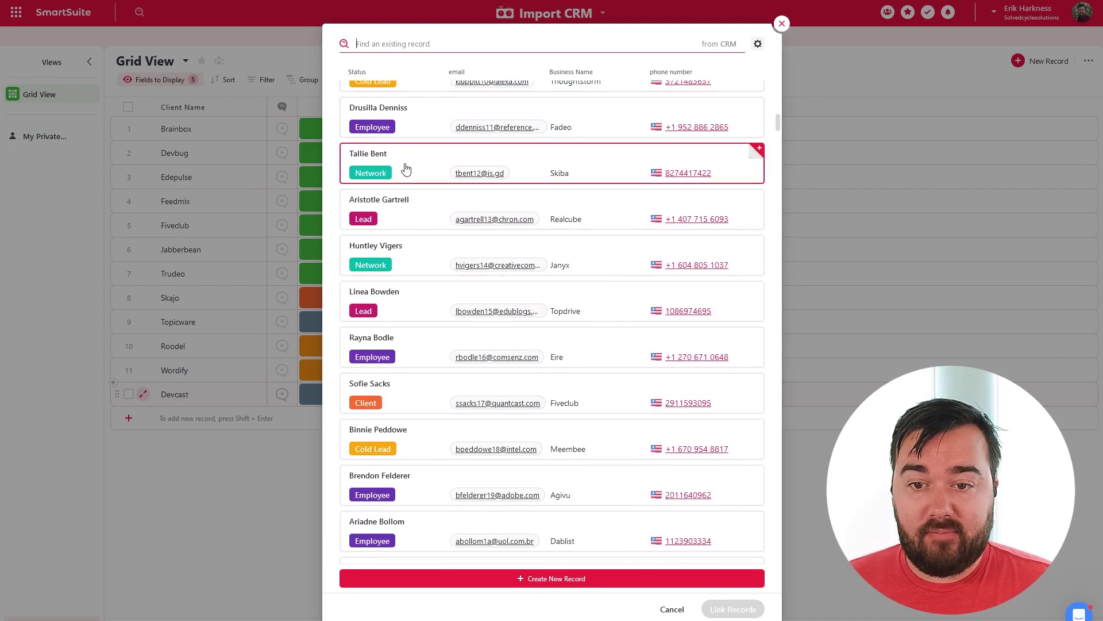
{"action": "scroll", "coordinate": [425, 167], "scroll_direction": "up", "scroll_amount": 7}
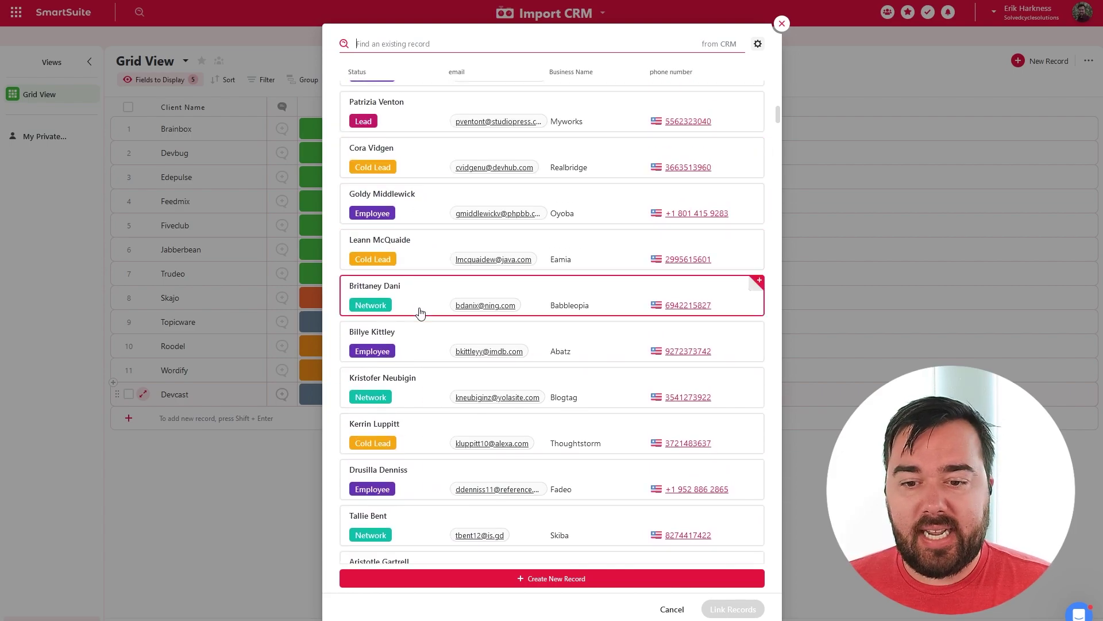
{"action": "scroll", "coordinate": [422, 305], "scroll_direction": "down", "scroll_amount": 1}
{"action": "scroll", "coordinate": [576, 347], "scroll_direction": "up", "scroll_amount": 6}
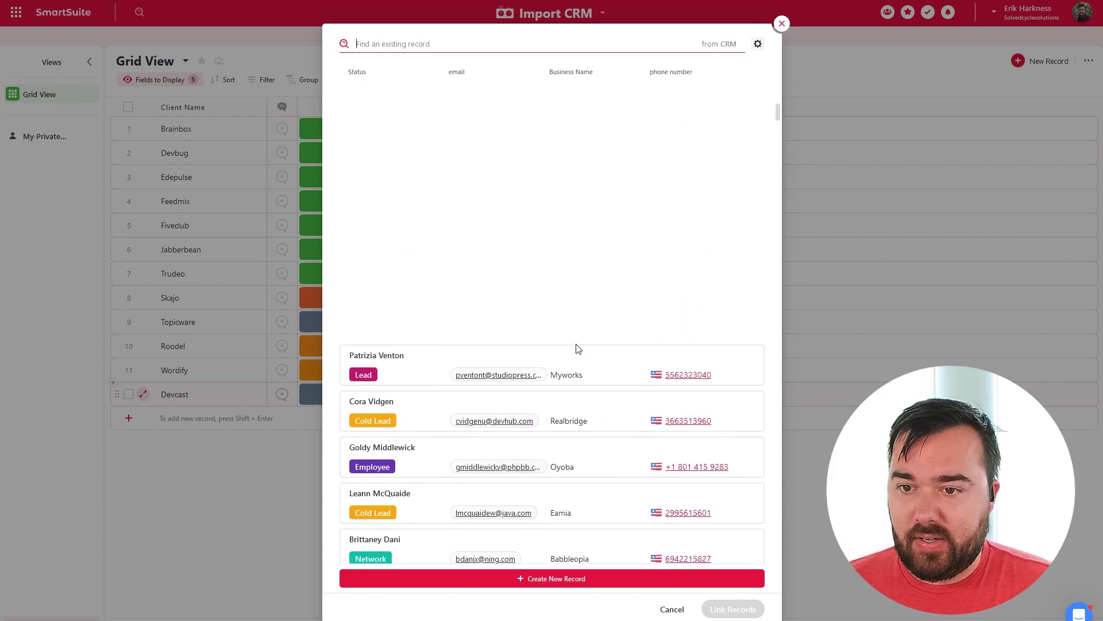
Filter the record selector to contacts whose Status is Client
{"action": "left_click", "coordinate": [759, 51]}
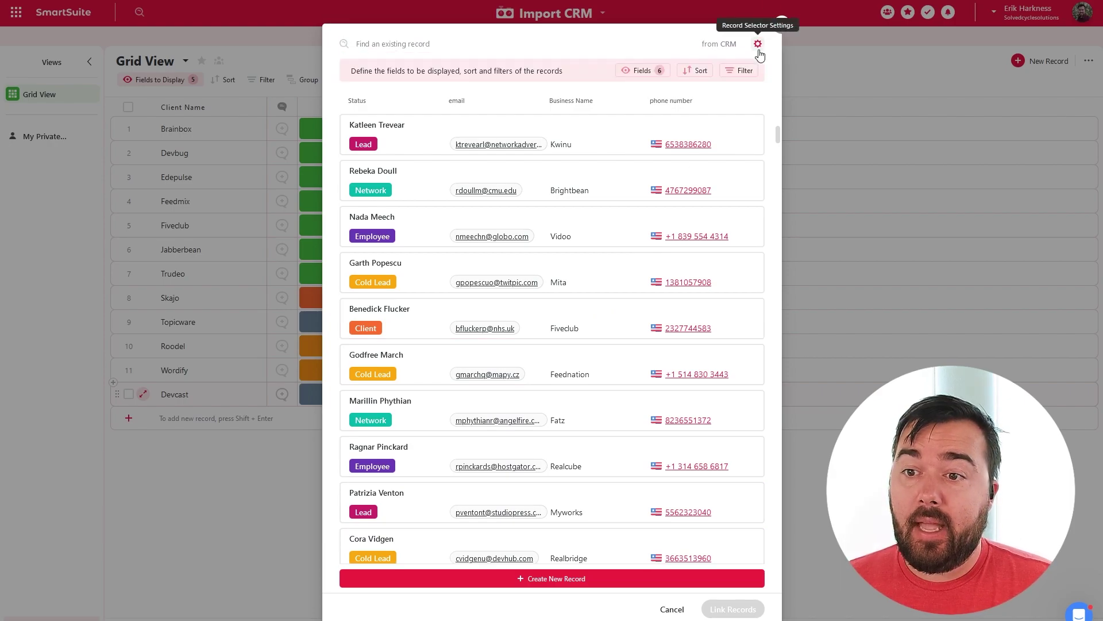
{"action": "left_click", "coordinate": [748, 79]}
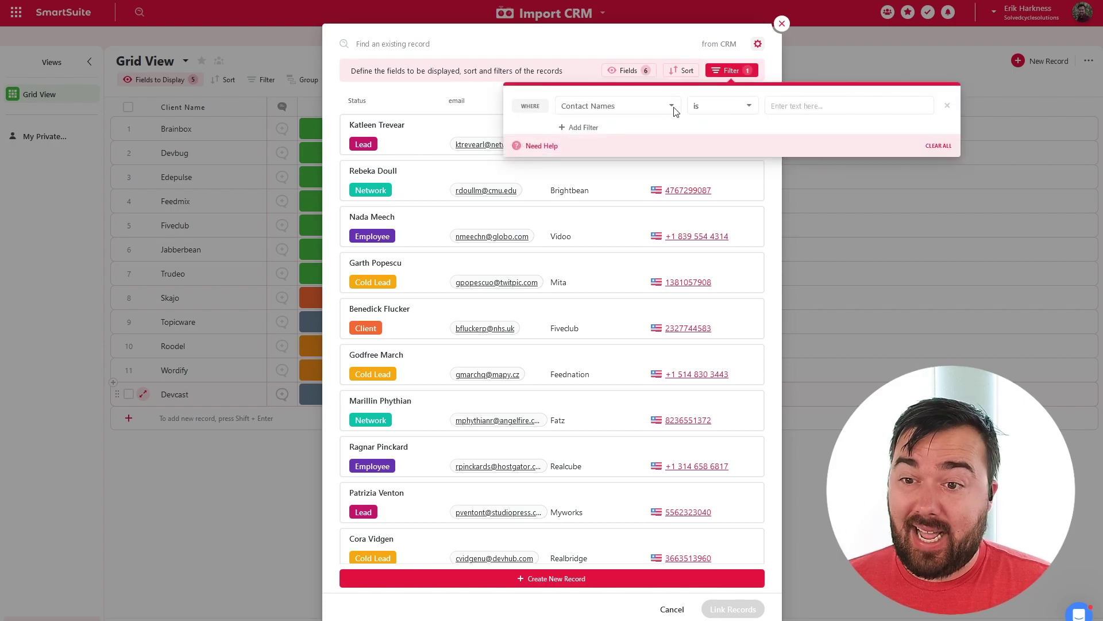
{"action": "left_click", "coordinate": [643, 109]}
{"action": "scroll", "coordinate": [610, 221], "scroll_direction": "down", "scroll_amount": 2}
{"action": "scroll", "coordinate": [608, 211], "scroll_direction": "down", "scroll_amount": 3}
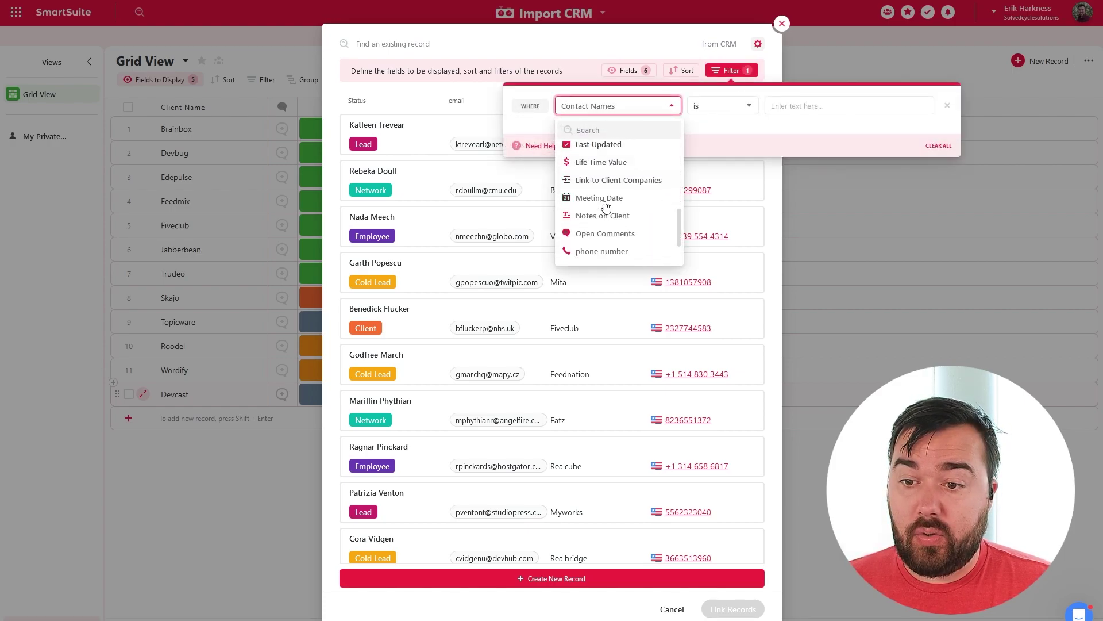
{"action": "scroll", "coordinate": [610, 221], "scroll_direction": "down", "scroll_amount": 1}
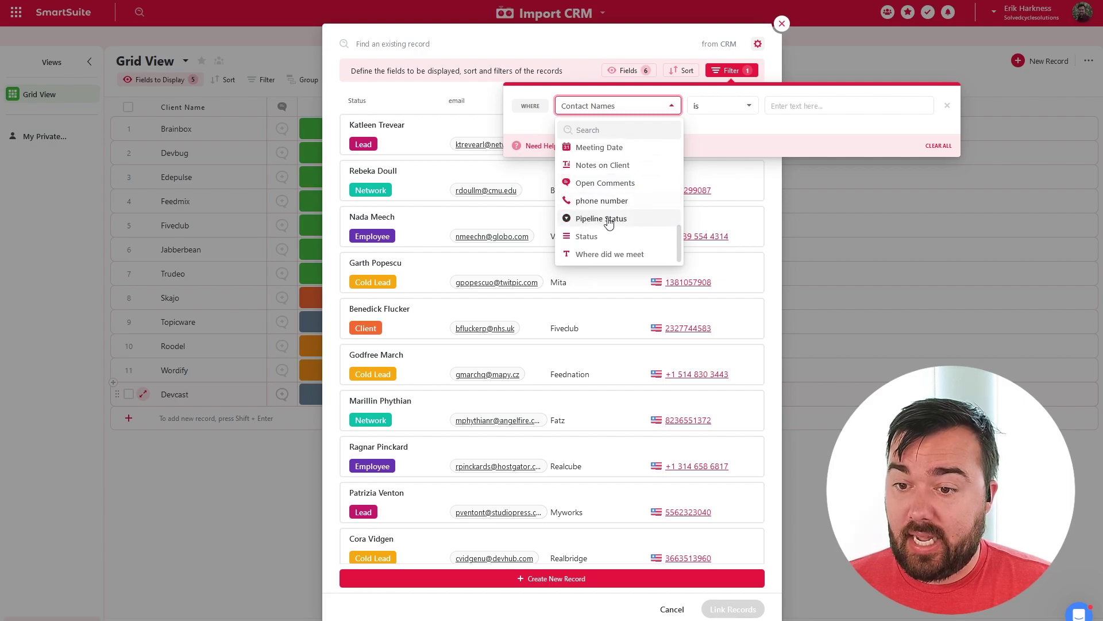
{"action": "left_click", "coordinate": [600, 238]}
{"action": "left_click", "coordinate": [807, 114]}
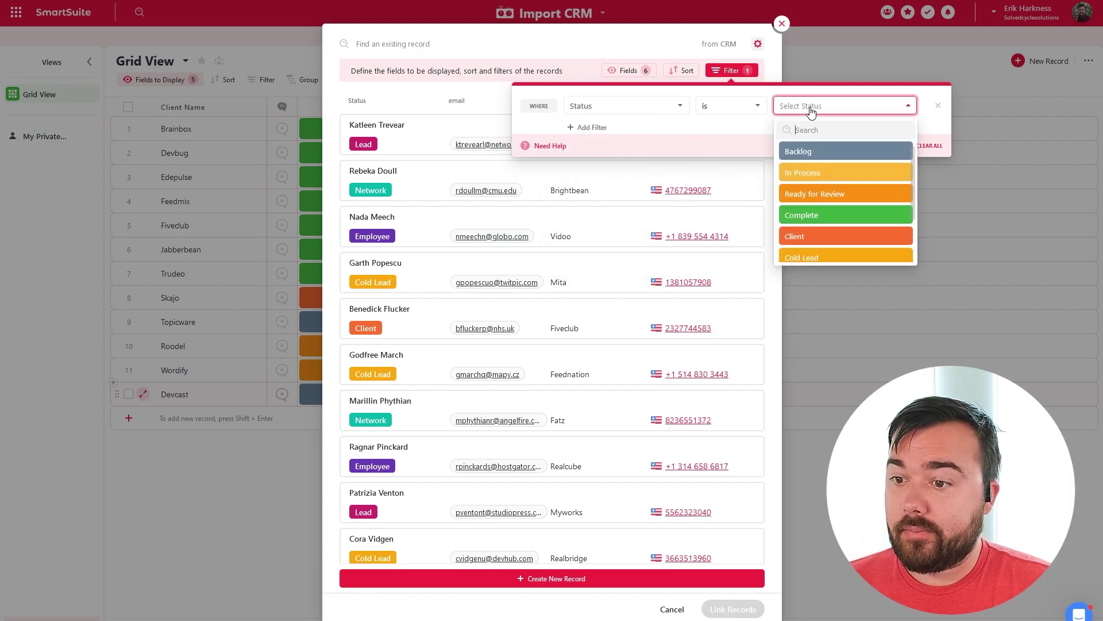
{"action": "left_click", "coordinate": [816, 240]}
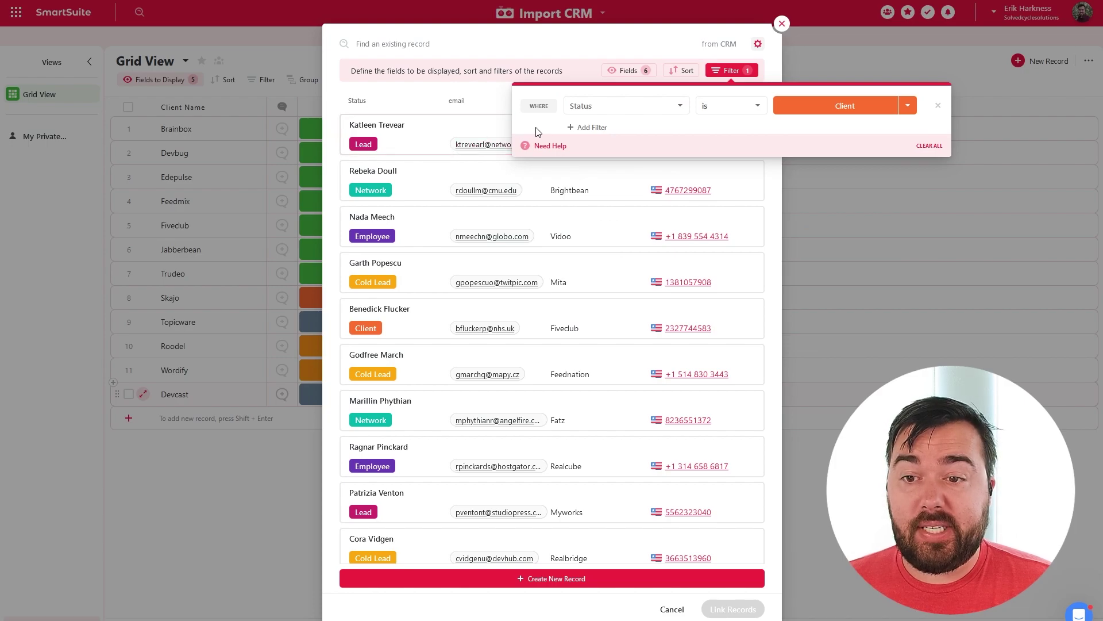
Add a second filter condition to the record selector requiring Business Name to contain "devcast"
{"action": "left_click", "coordinate": [591, 128]}
{"action": "left_click", "coordinate": [632, 136]}
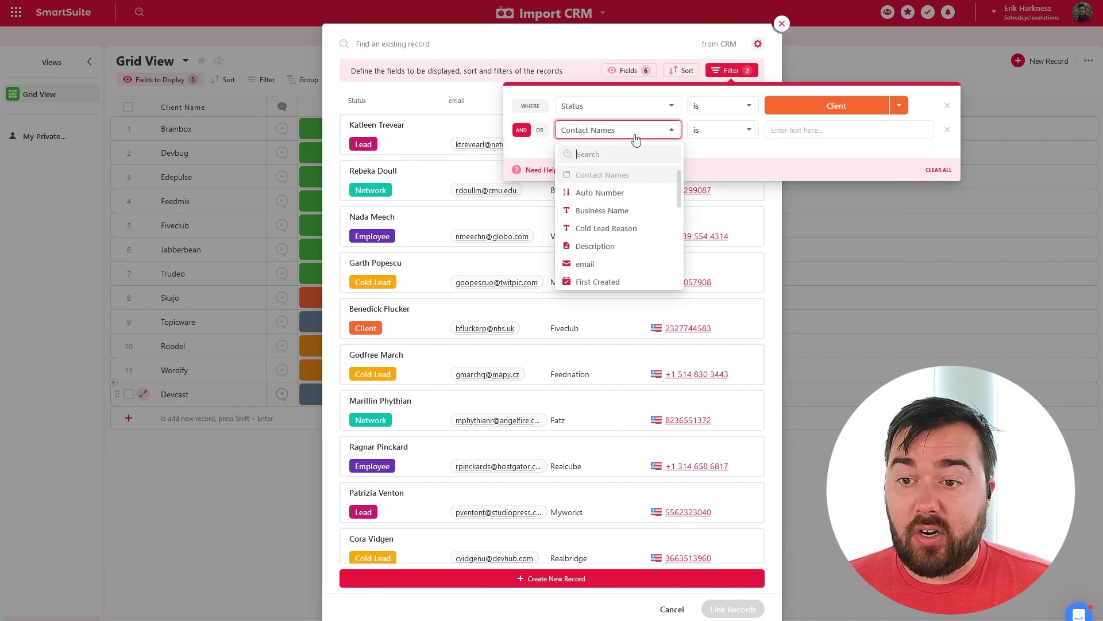
{"action": "type", "text": "busin"}
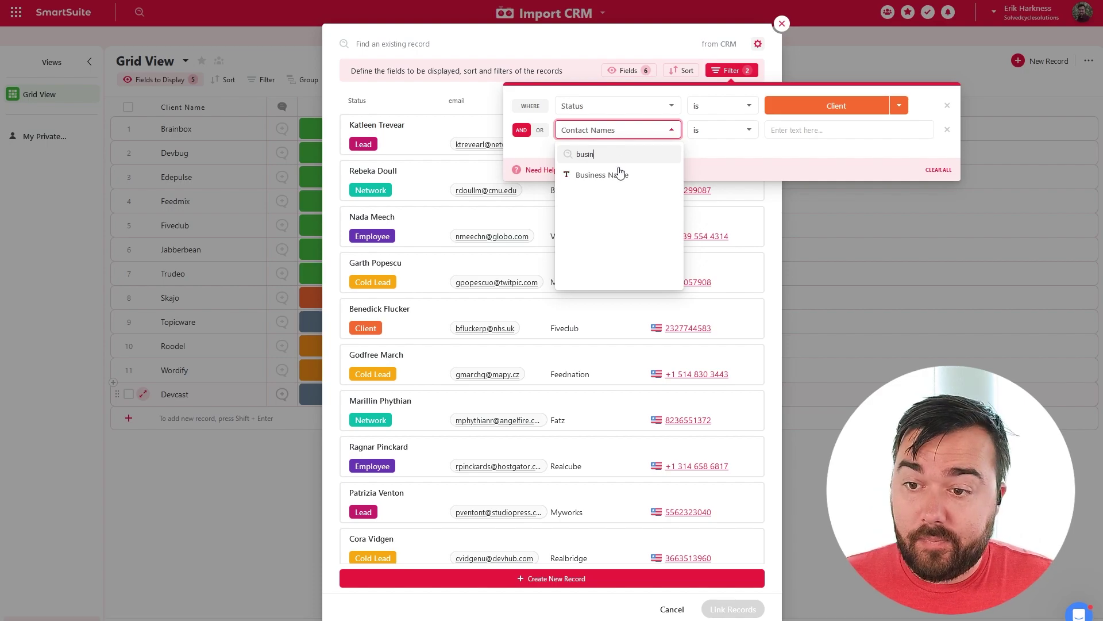
{"action": "left_click", "coordinate": [619, 174]}
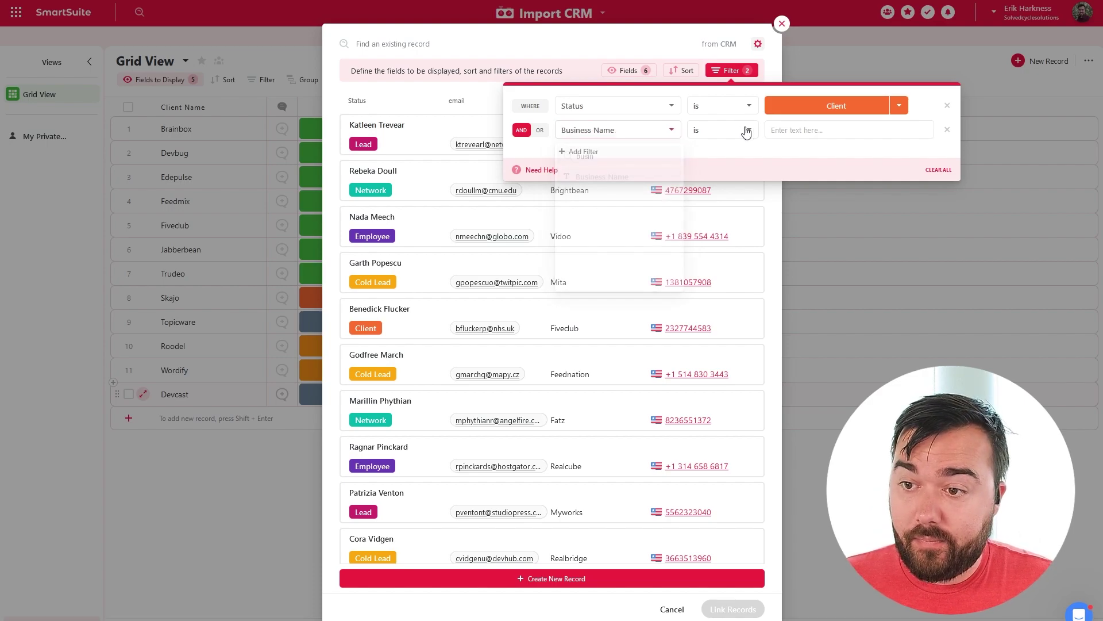
{"action": "left_click", "coordinate": [747, 131]}
{"action": "left_click", "coordinate": [731, 232]}
{"action": "left_click", "coordinate": [810, 127]}
{"action": "type", "text": "devcast"}
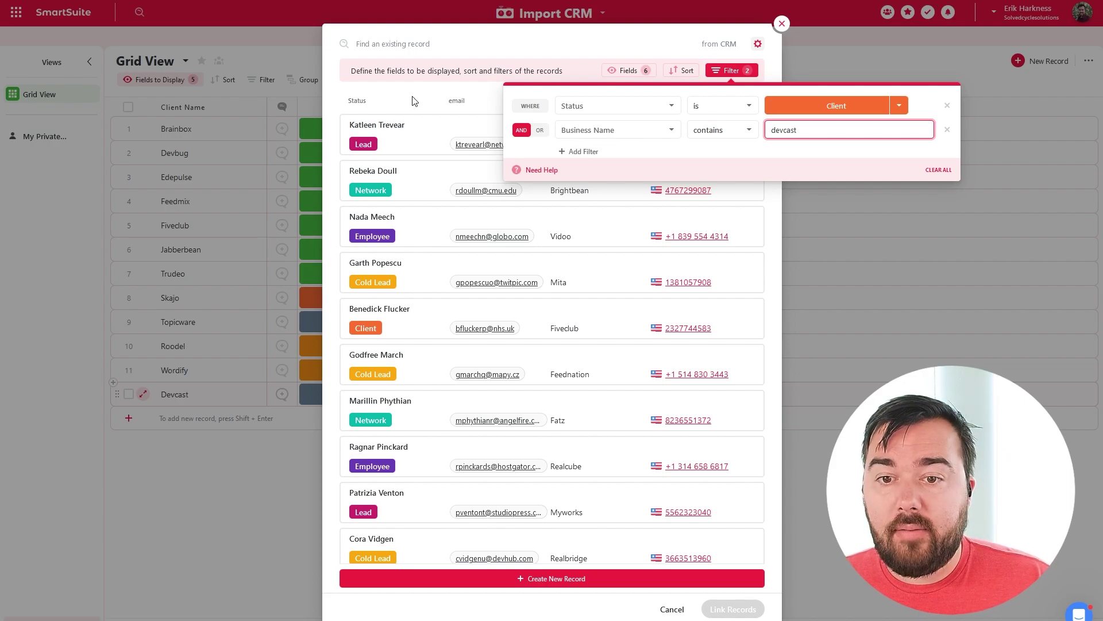
{"action": "left_click", "coordinate": [415, 117]}
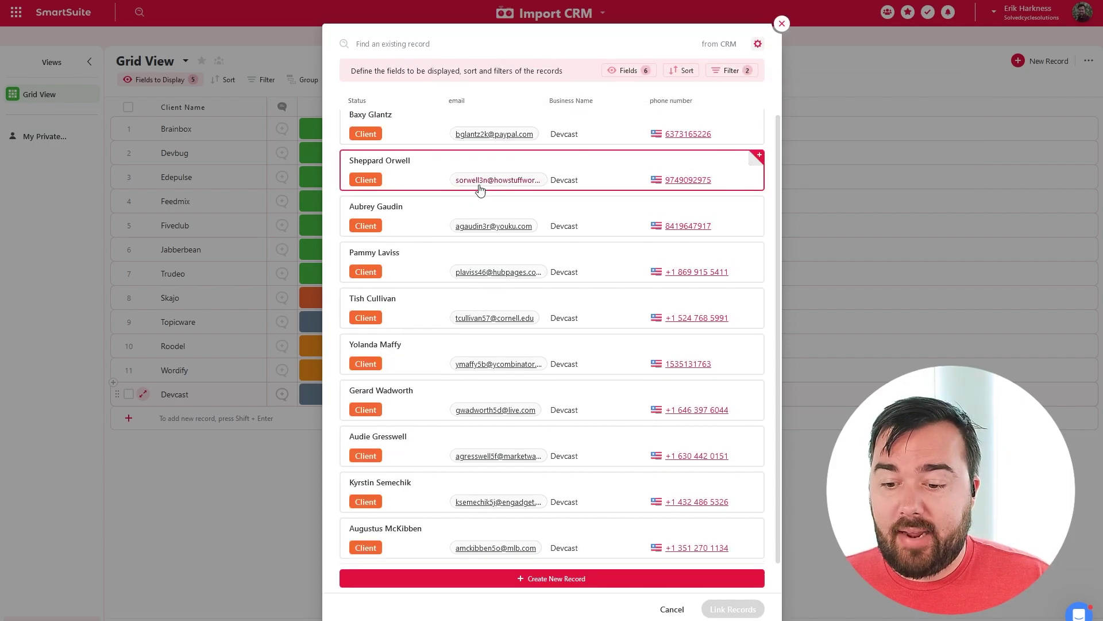
Select all ten filtered Devcast contacts and link them to the Devcast company record
{"action": "left_click", "coordinate": [404, 547]}
{"action": "left_click", "coordinate": [401, 489]}
{"action": "left_click", "coordinate": [399, 452]}
{"action": "left_click", "coordinate": [403, 403]}
{"action": "left_click", "coordinate": [409, 345]}
{"action": "left_click", "coordinate": [404, 304]}
{"action": "left_click", "coordinate": [406, 258]}
{"action": "left_click", "coordinate": [404, 212]}
{"action": "left_click", "coordinate": [404, 160]}
{"action": "left_click", "coordinate": [403, 122]}
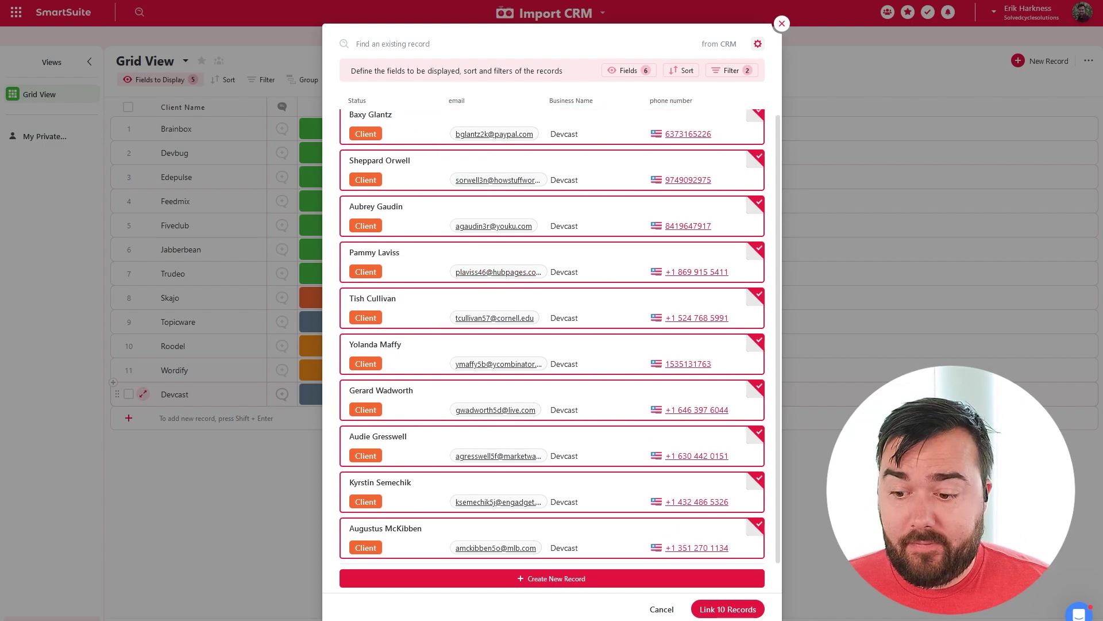
{"action": "left_click", "coordinate": [728, 609]}
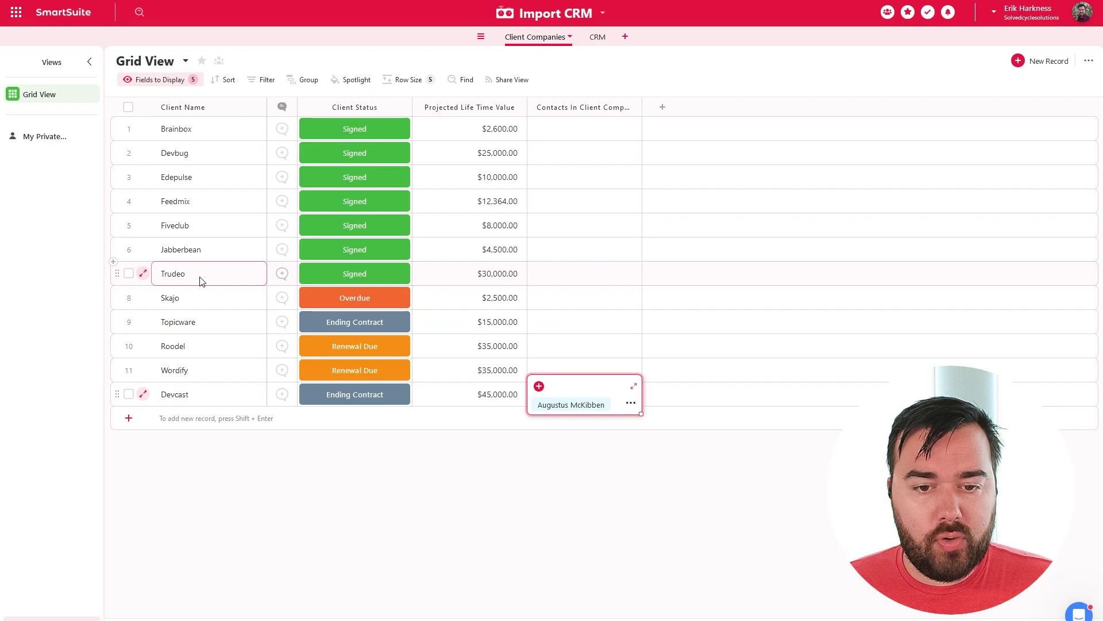
Open the contact selector for the Trudeo company and change its Business Name filter value to "trudeo"
{"action": "left_click", "coordinate": [539, 273]}
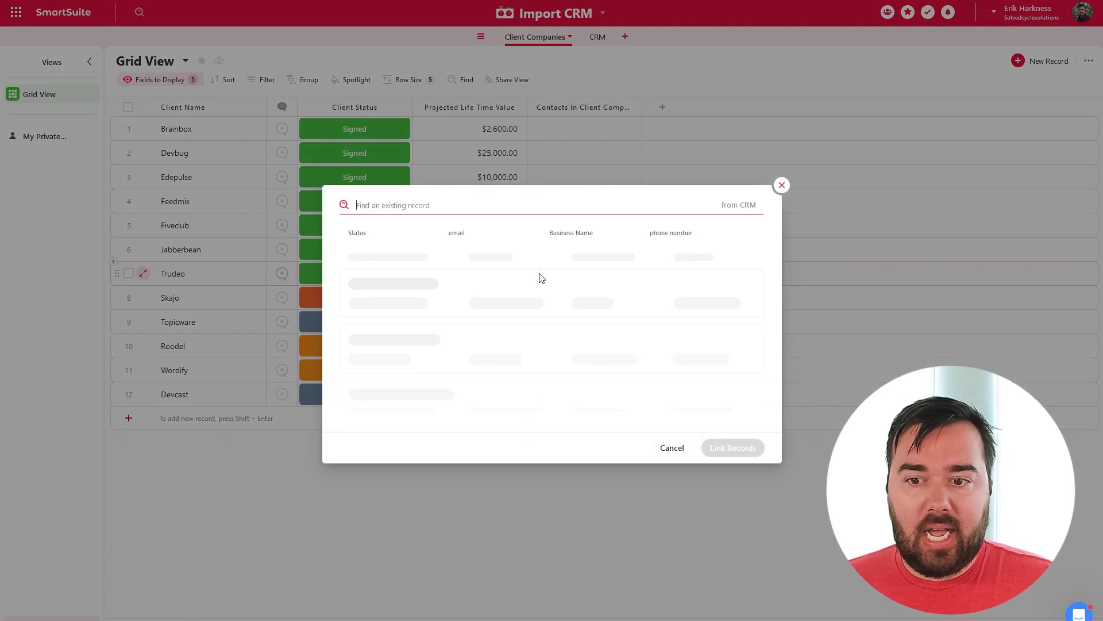
{"action": "left_click", "coordinate": [759, 57]}
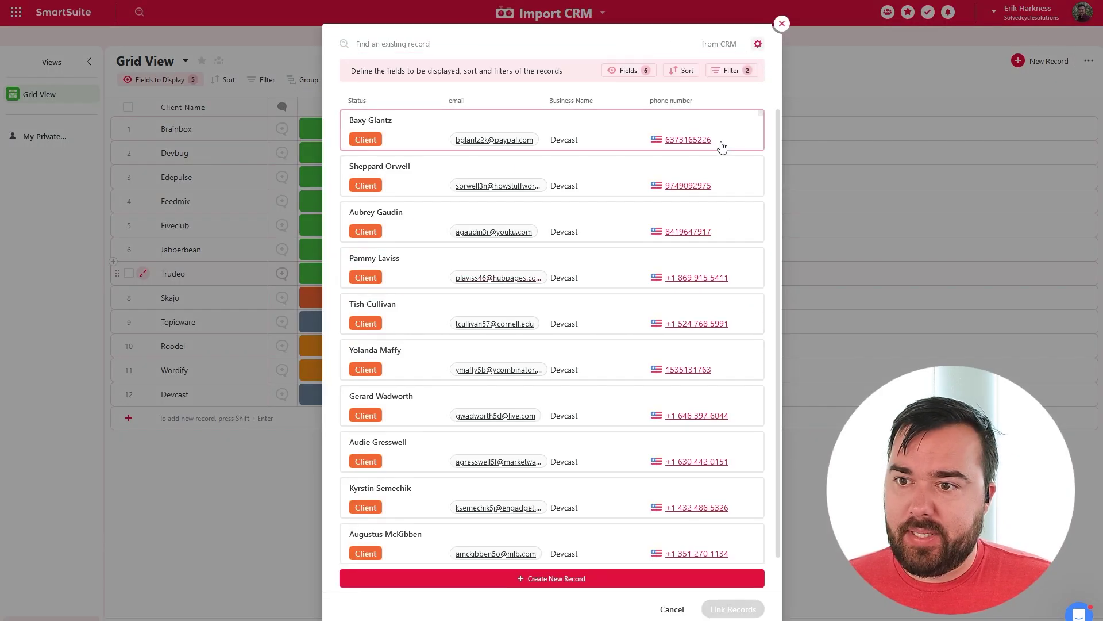
{"action": "left_click", "coordinate": [737, 71]}
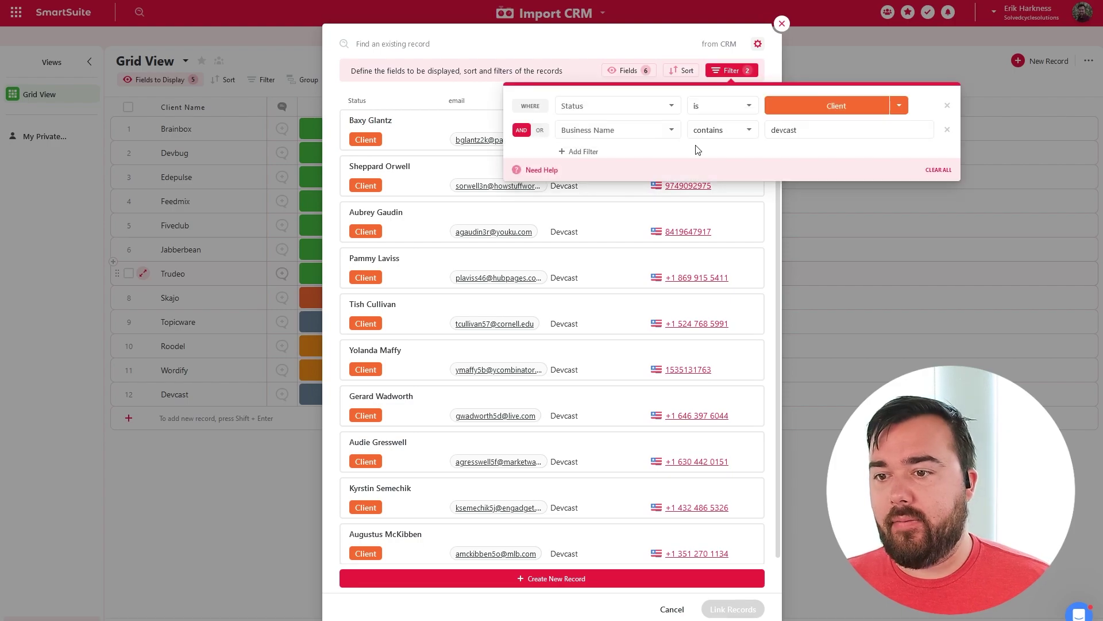
{"action": "double_click", "coordinate": [784, 130]}
{"action": "type", "text": "trudeo"}
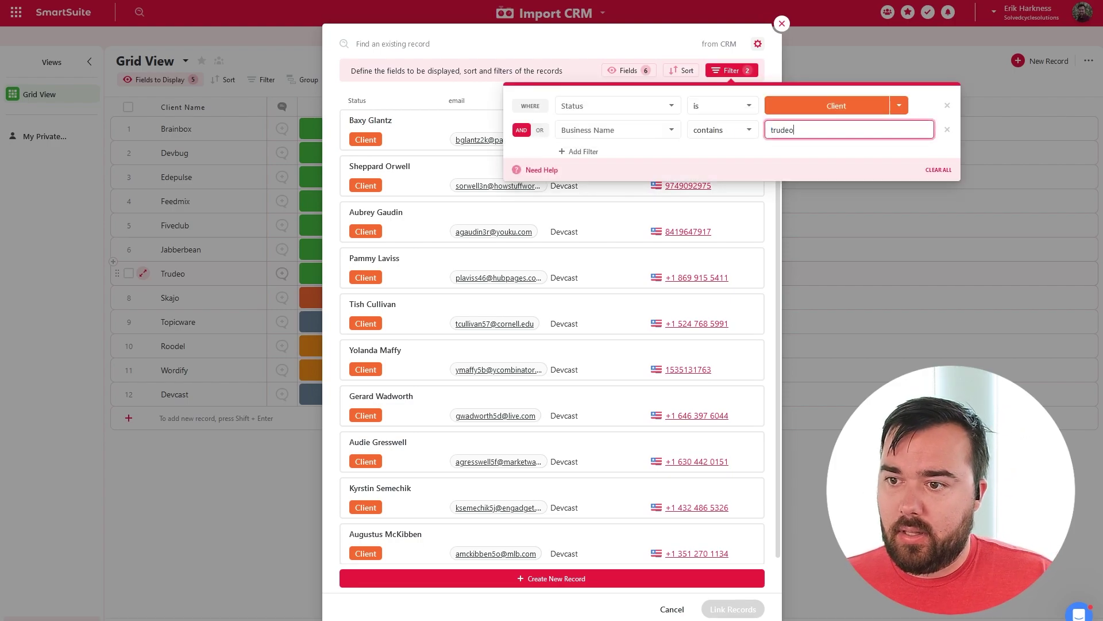
{"action": "left_click", "coordinate": [616, 40]}
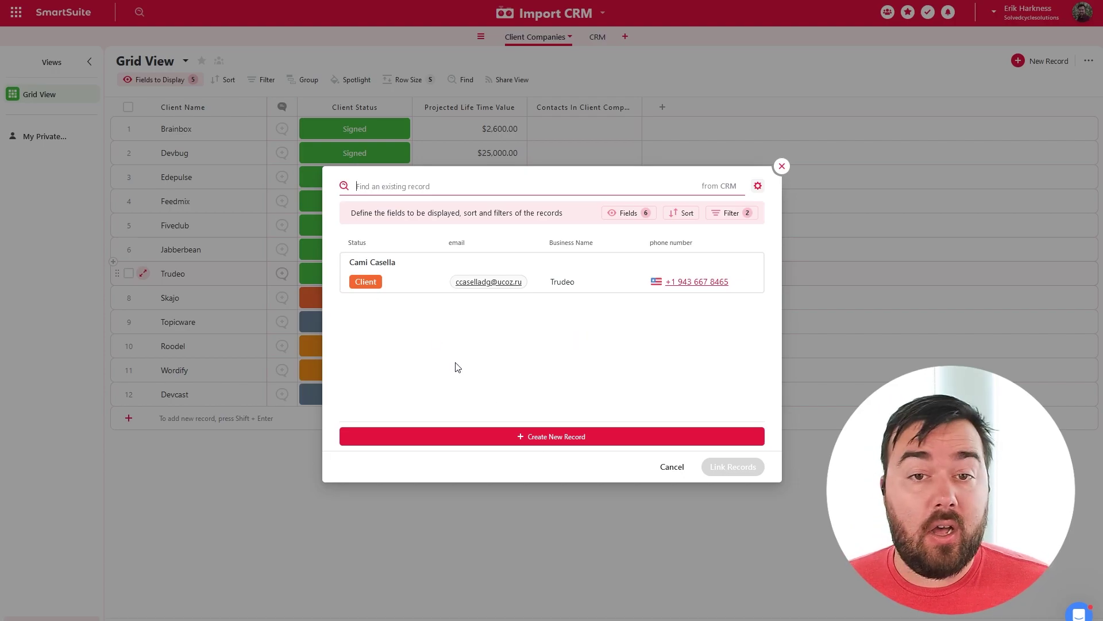
Start a new CRM contact record from Trudeo's contact selector and set its Status to Client
{"action": "left_click", "coordinate": [496, 438]}
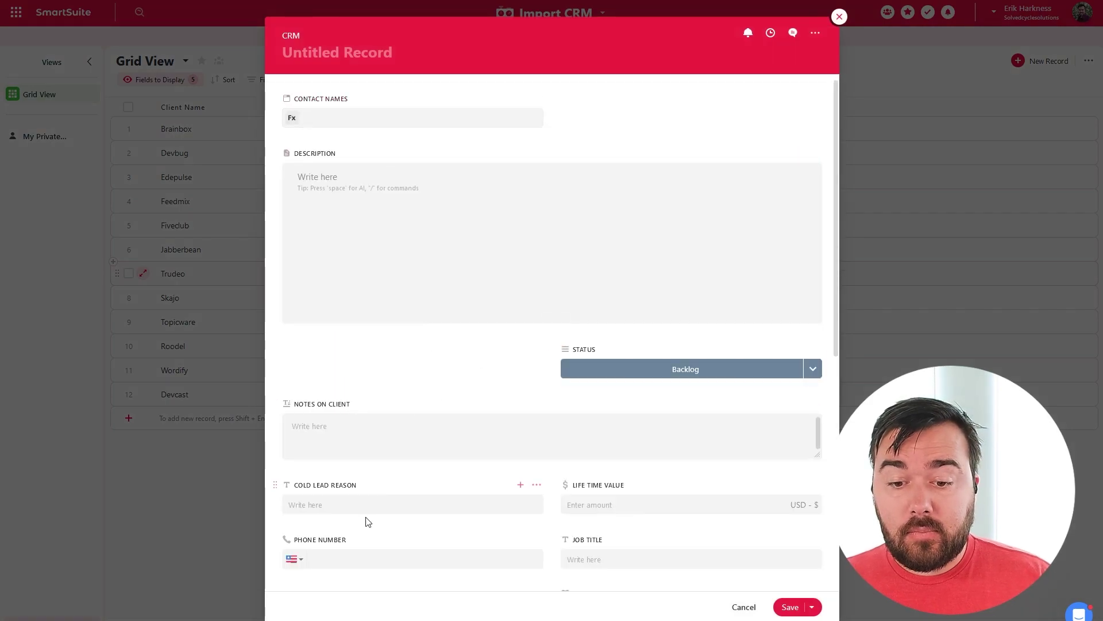
{"action": "scroll", "coordinate": [771, 382], "scroll_direction": "down", "scroll_amount": 2}
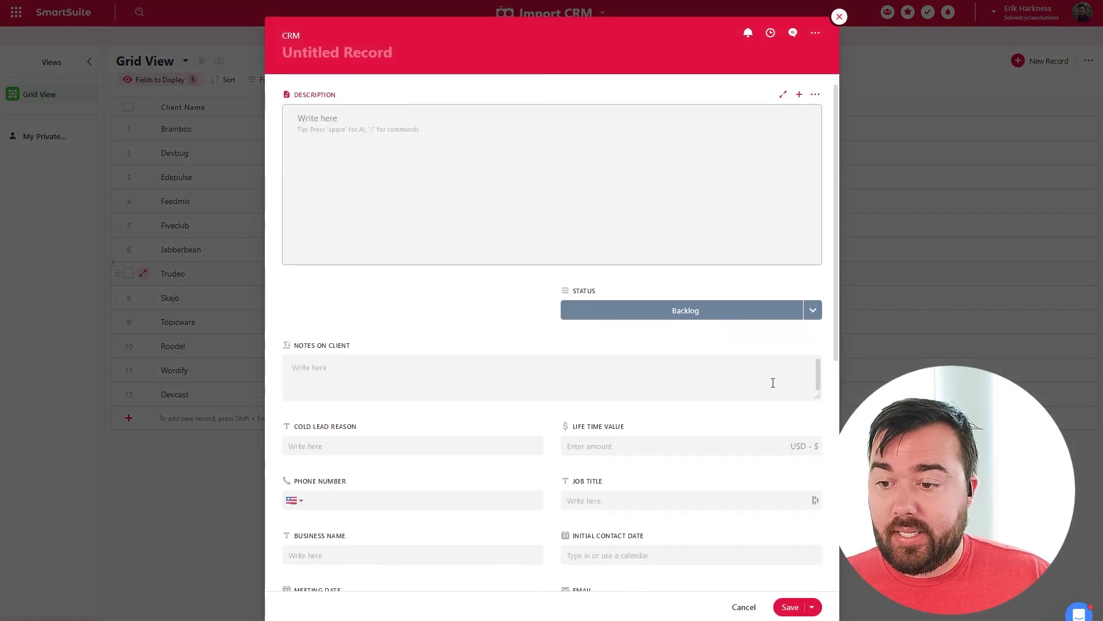
{"action": "left_click", "coordinate": [813, 296]}
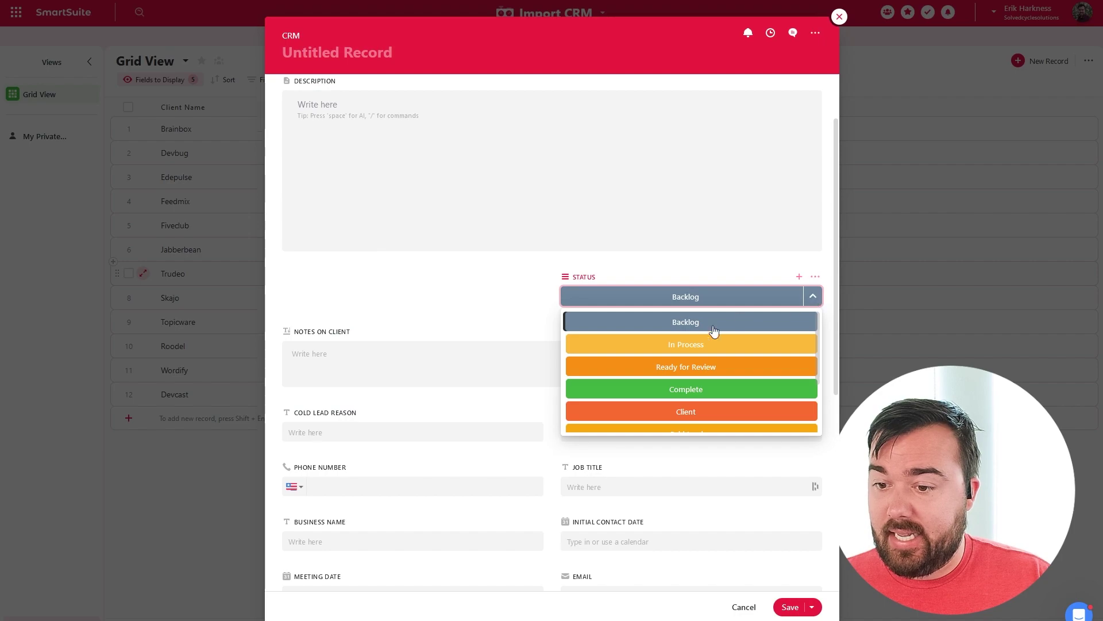
{"action": "left_click", "coordinate": [687, 412]}
{"action": "scroll", "coordinate": [419, 473], "scroll_direction": "down", "scroll_amount": 2}
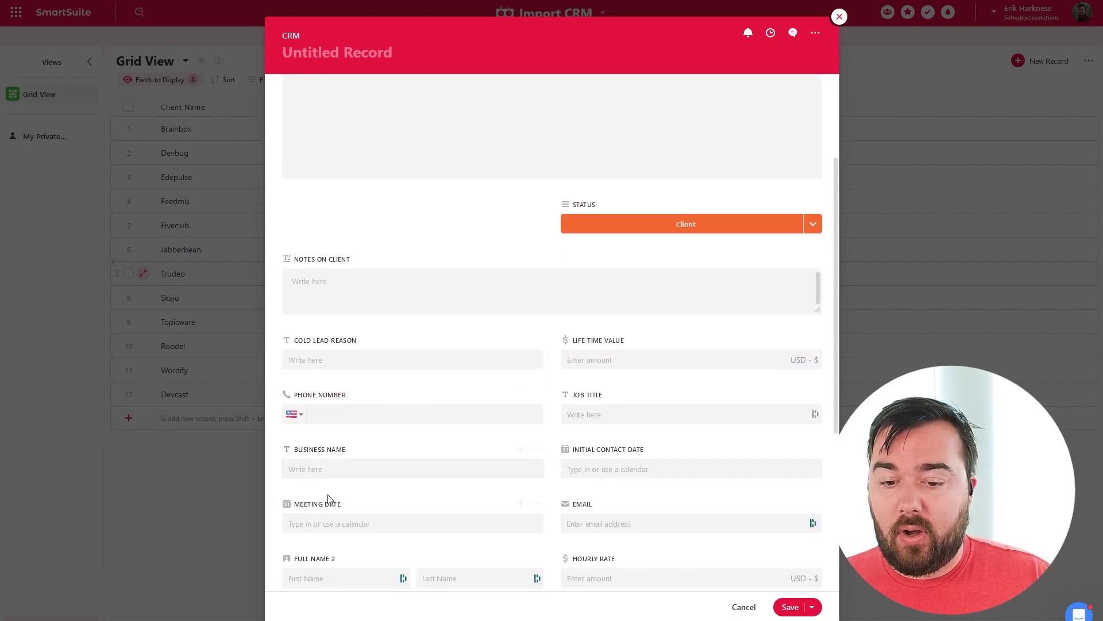
Enter "Trudeo" as the new contact's business name, fill in the contact's first and last name, and save the record
{"action": "left_click", "coordinate": [365, 468]}
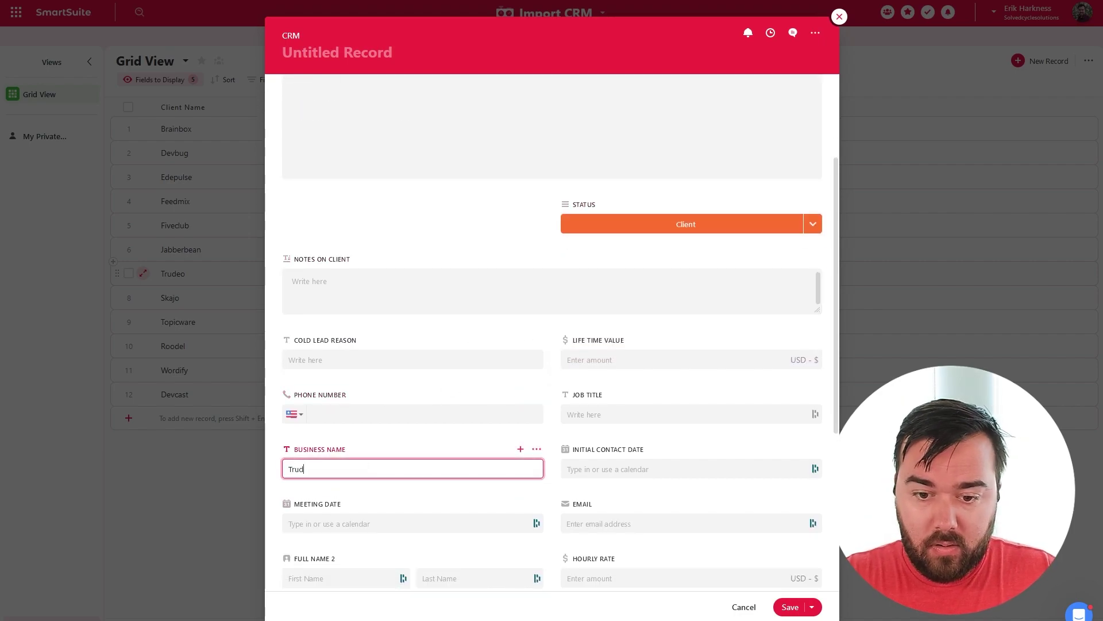
{"action": "type", "text": "Trudeo"}
{"action": "scroll", "coordinate": [420, 407], "scroll_direction": "down", "scroll_amount": 2}
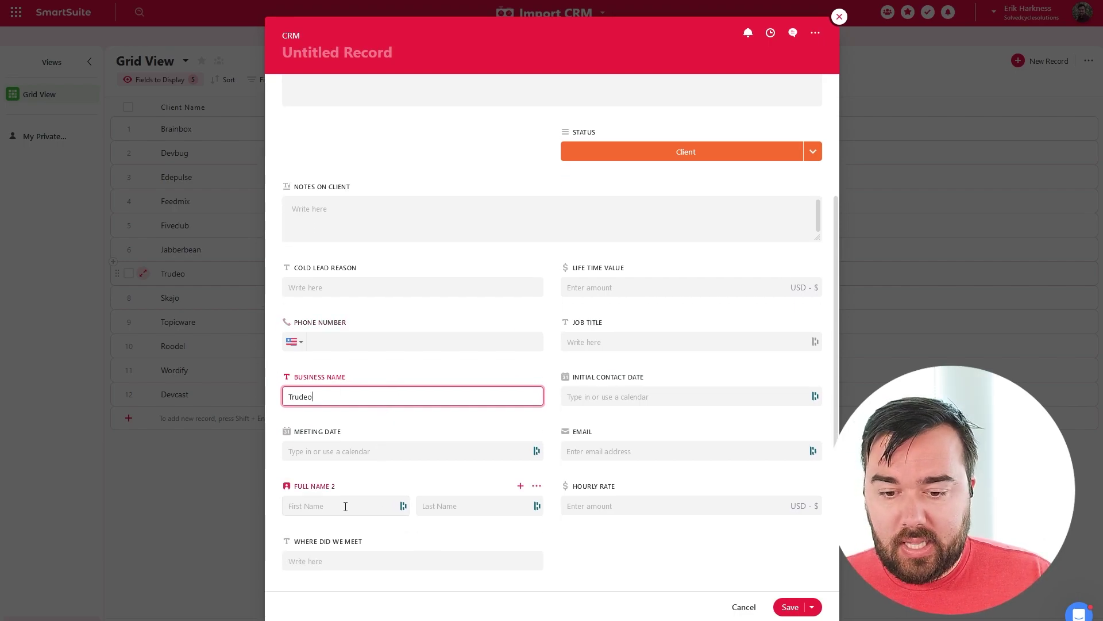
{"action": "left_click", "coordinate": [344, 506]}
{"action": "key", "text": "Tab"}
{"action": "type", "text": "Smith"}
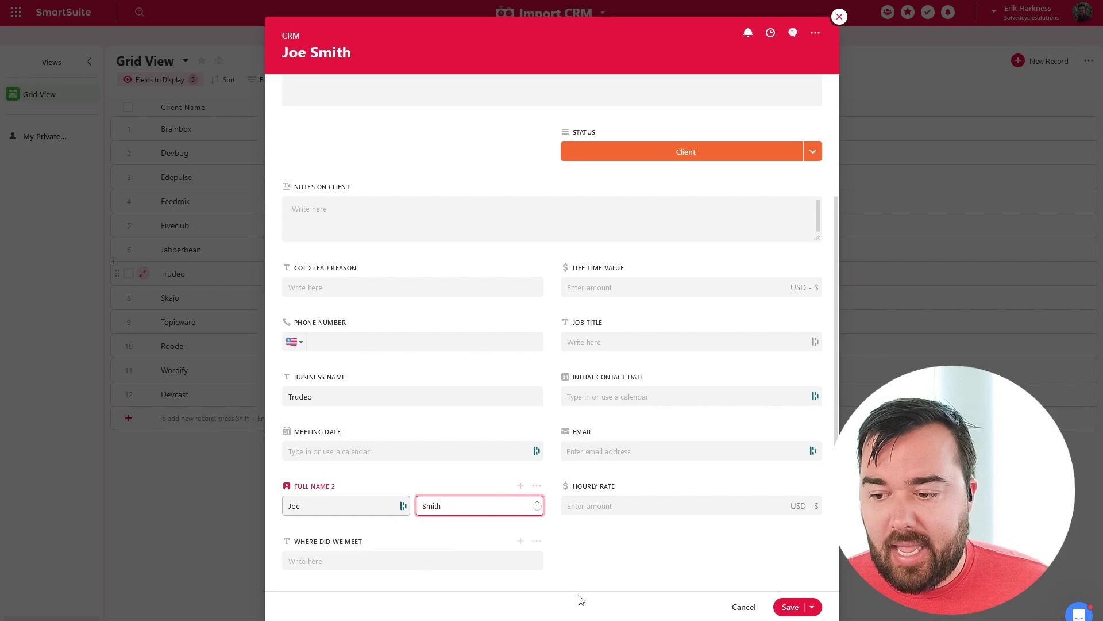
{"action": "left_click", "coordinate": [787, 607]}
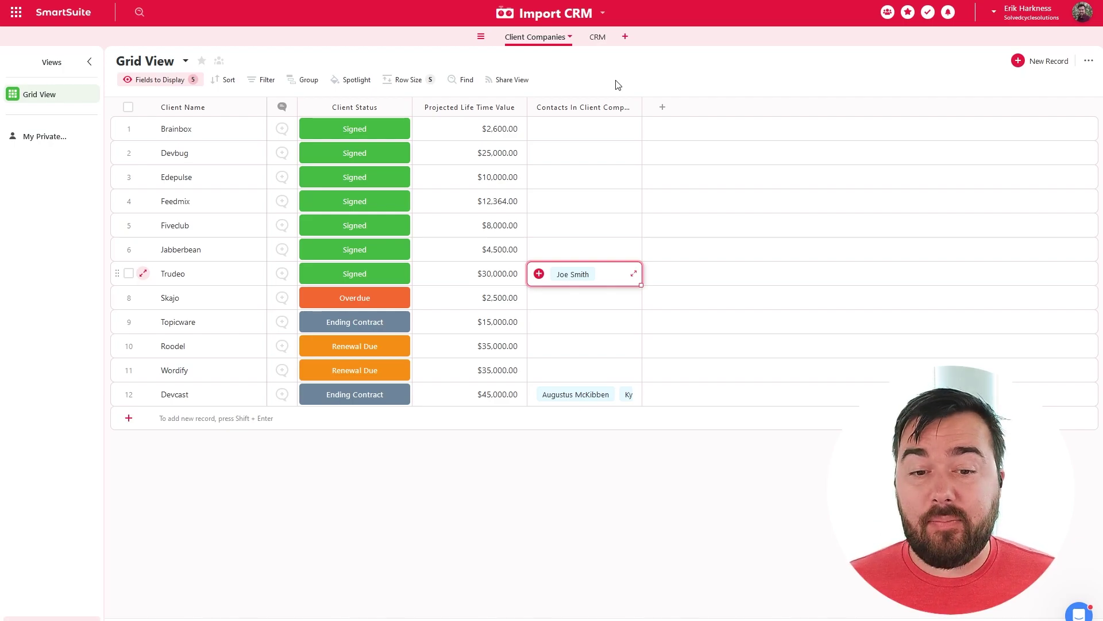
Link the existing Trudeo client contact to the Trudeo company record as well
{"action": "left_click", "coordinate": [540, 274]}
{"action": "left_click", "coordinate": [534, 276]}
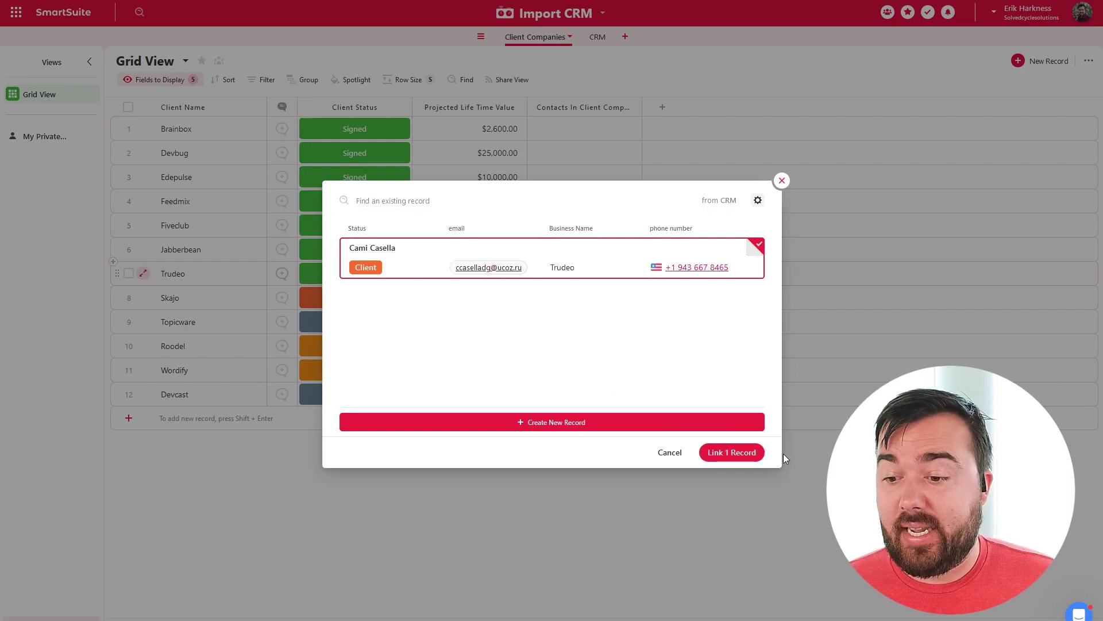
{"action": "left_click", "coordinate": [729, 452]}
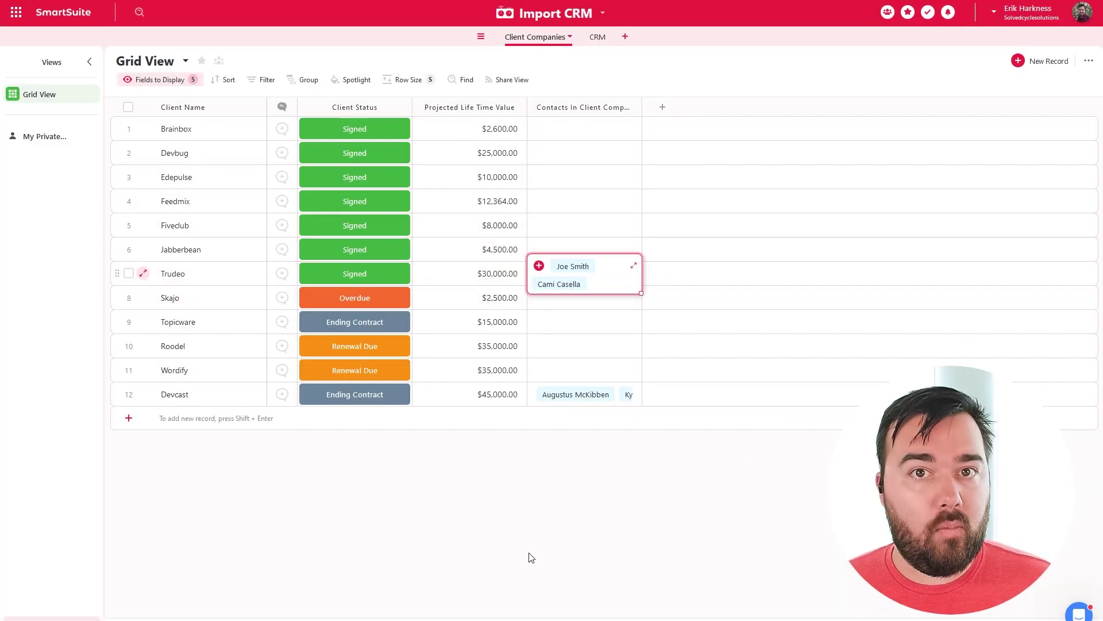
Start a new Lookup field at the end of the Client Companies table and name it "Email"
{"action": "left_click", "coordinate": [662, 108]}
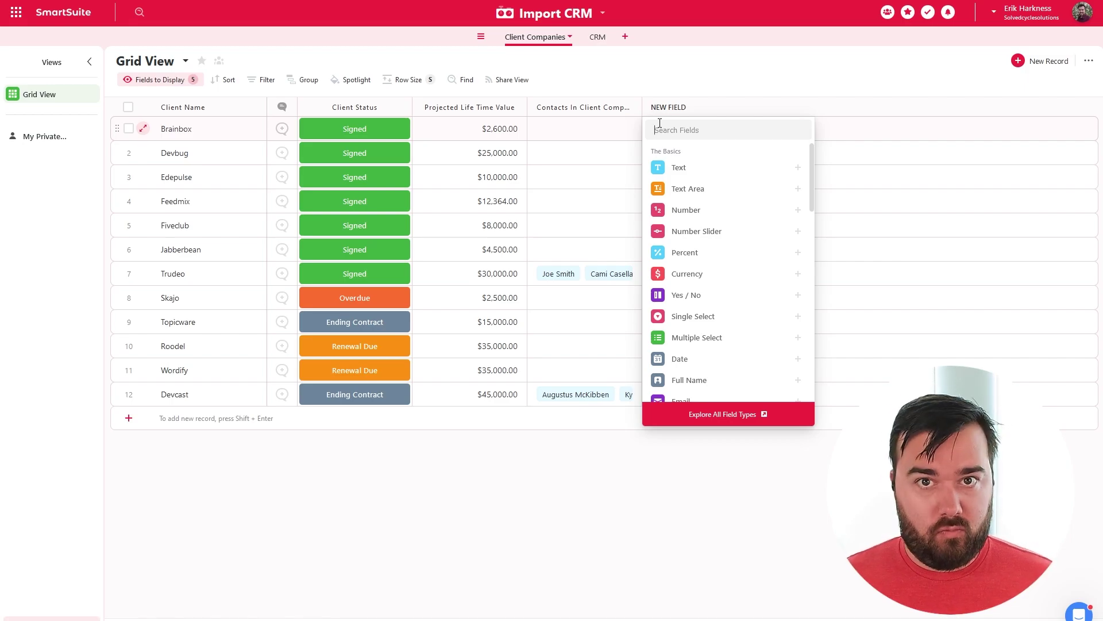
{"action": "type", "text": "look"}
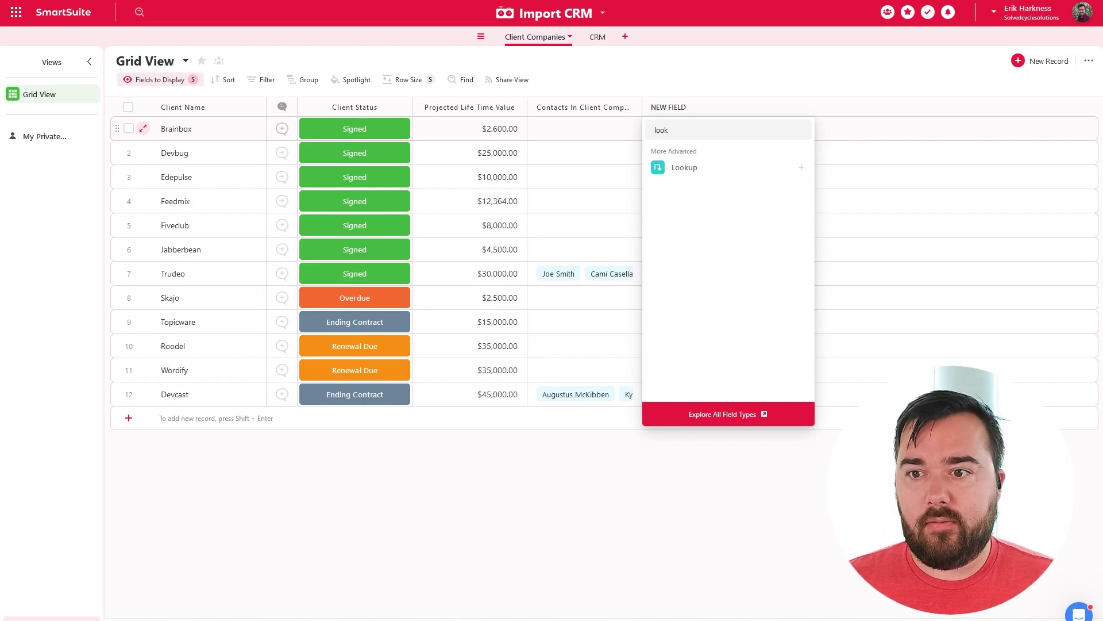
{"action": "mouse_move", "coordinate": [687, 179]}
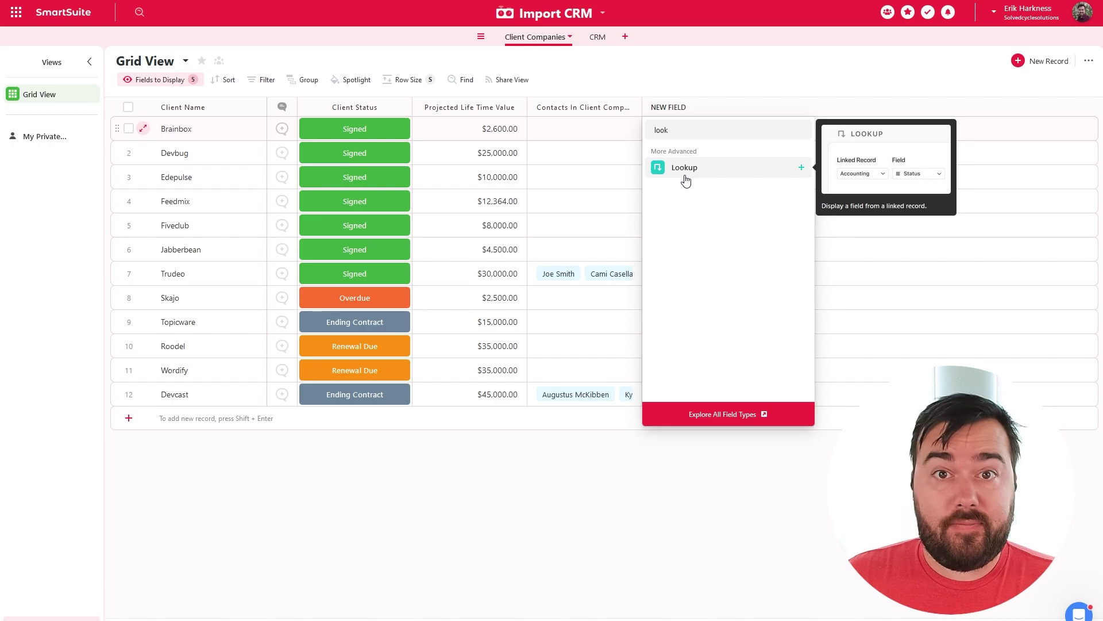
{"action": "left_click", "coordinate": [684, 182]}
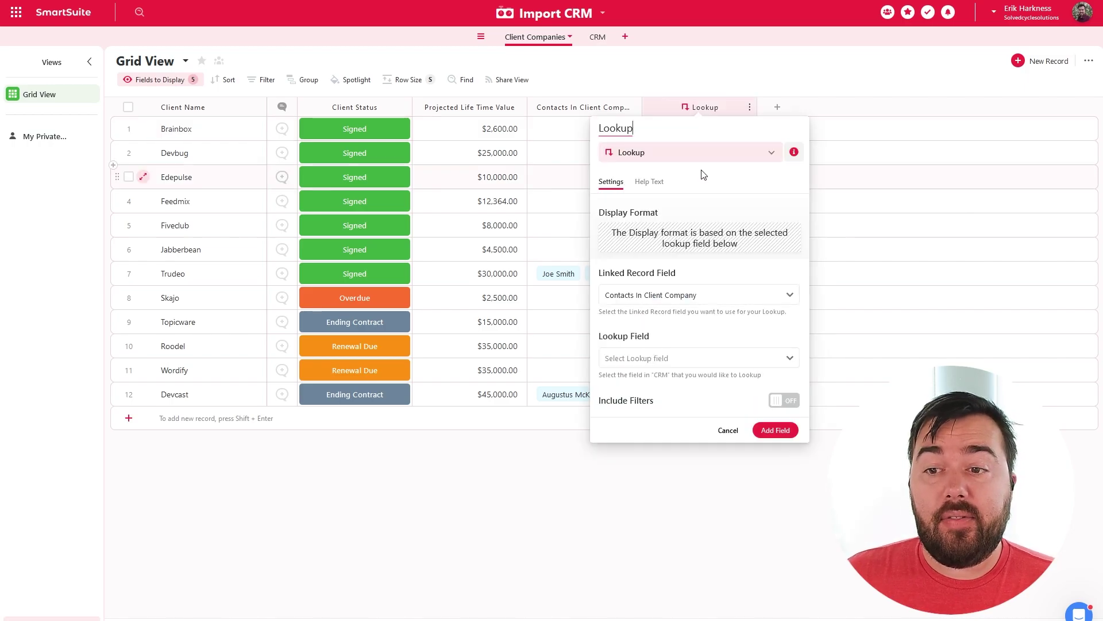
{"action": "left_click_drag", "start_coordinate": [653, 129], "coordinate": [569, 130]}
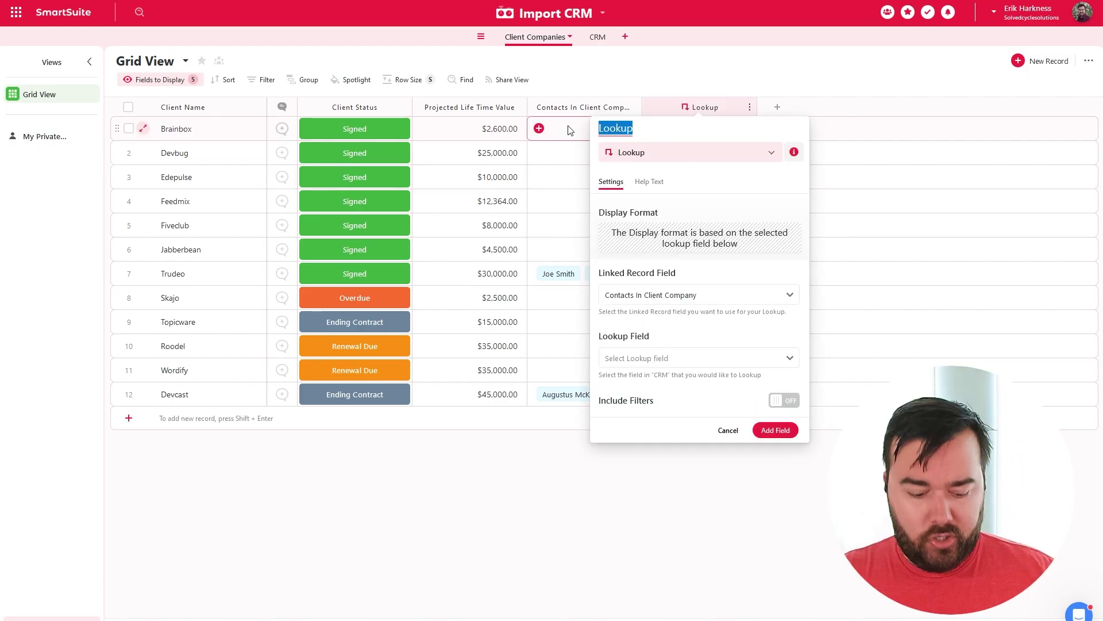
{"action": "type", "text": "Email"}
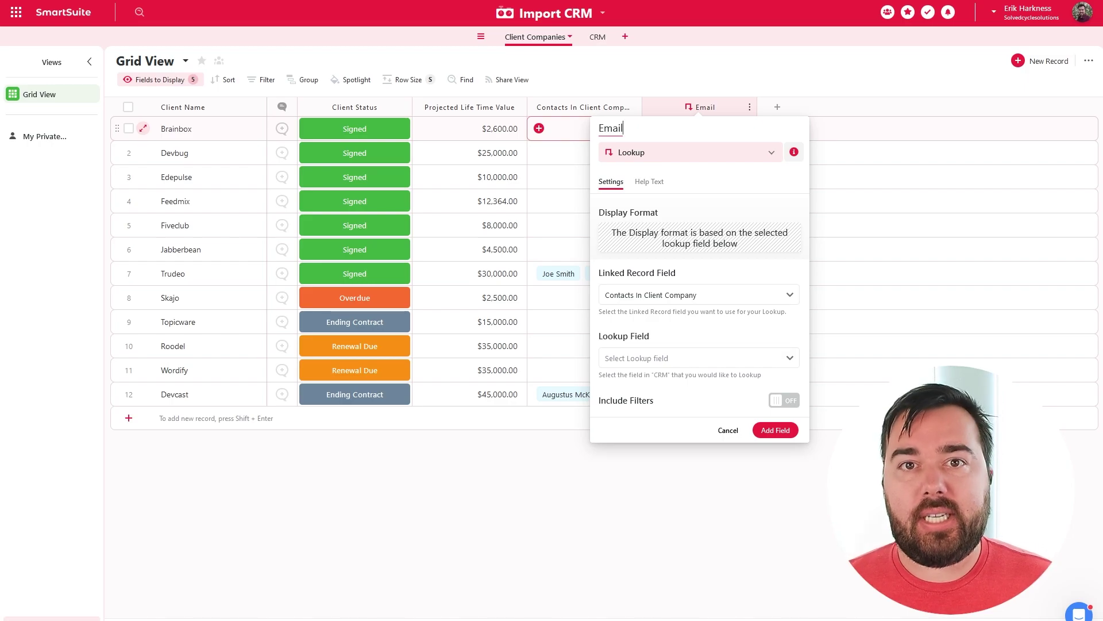
Set the lookup to show the CRM email field through the Contacts In Client Company link, and add the field
{"action": "left_click", "coordinate": [746, 295]}
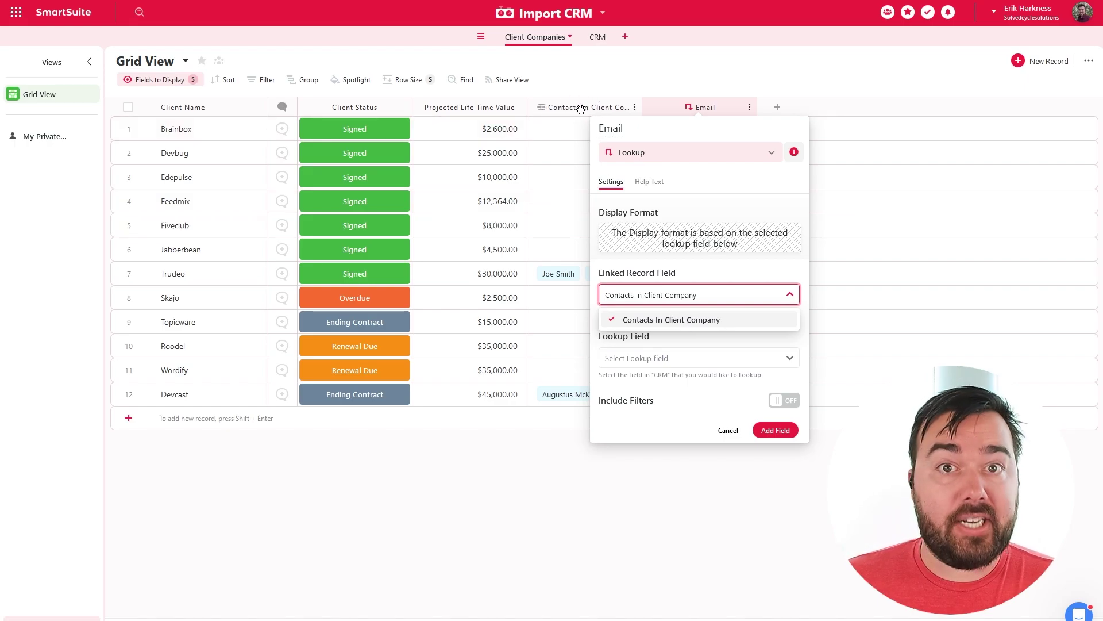
{"action": "left_click", "coordinate": [674, 322]}
{"action": "left_click", "coordinate": [678, 359]}
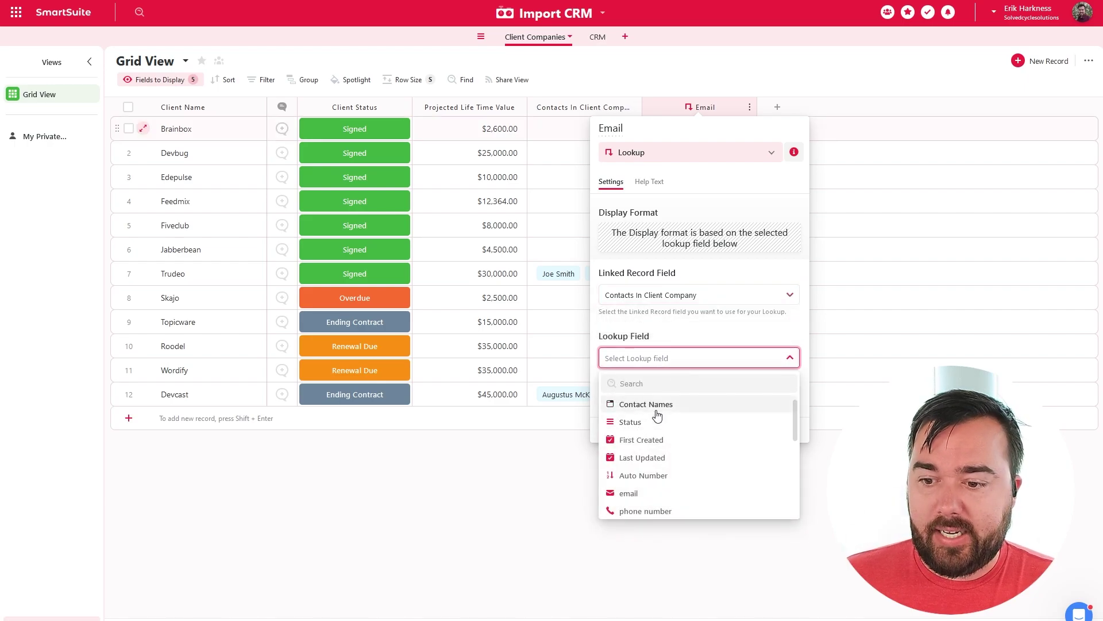
{"action": "scroll", "coordinate": [667, 422], "scroll_direction": "down", "scroll_amount": 2}
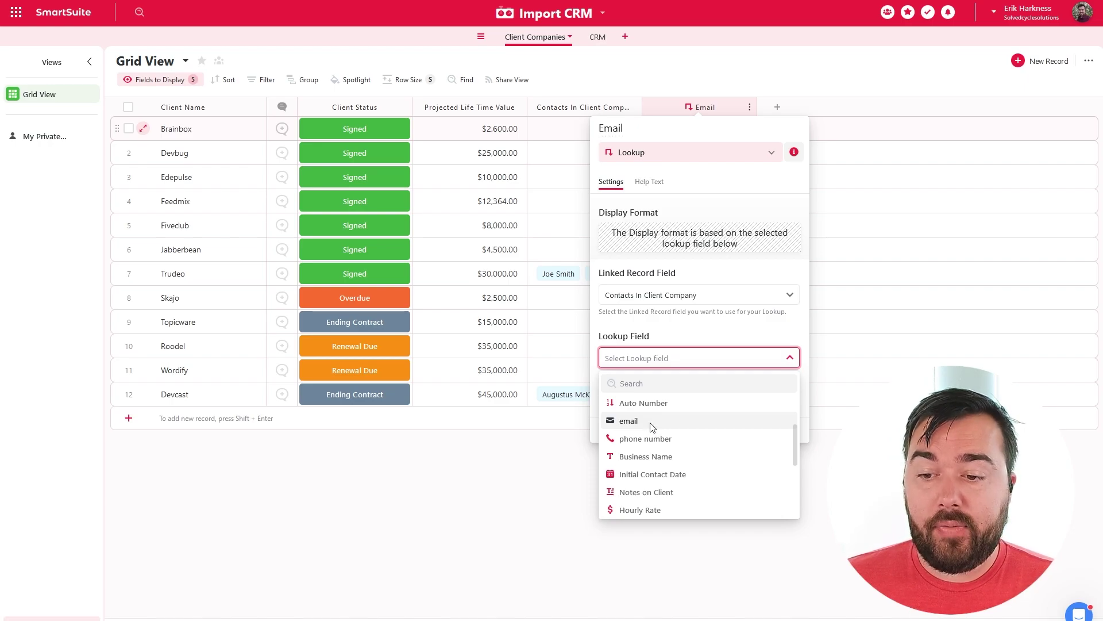
{"action": "left_click", "coordinate": [651, 423]}
{"action": "left_click", "coordinate": [784, 433]}
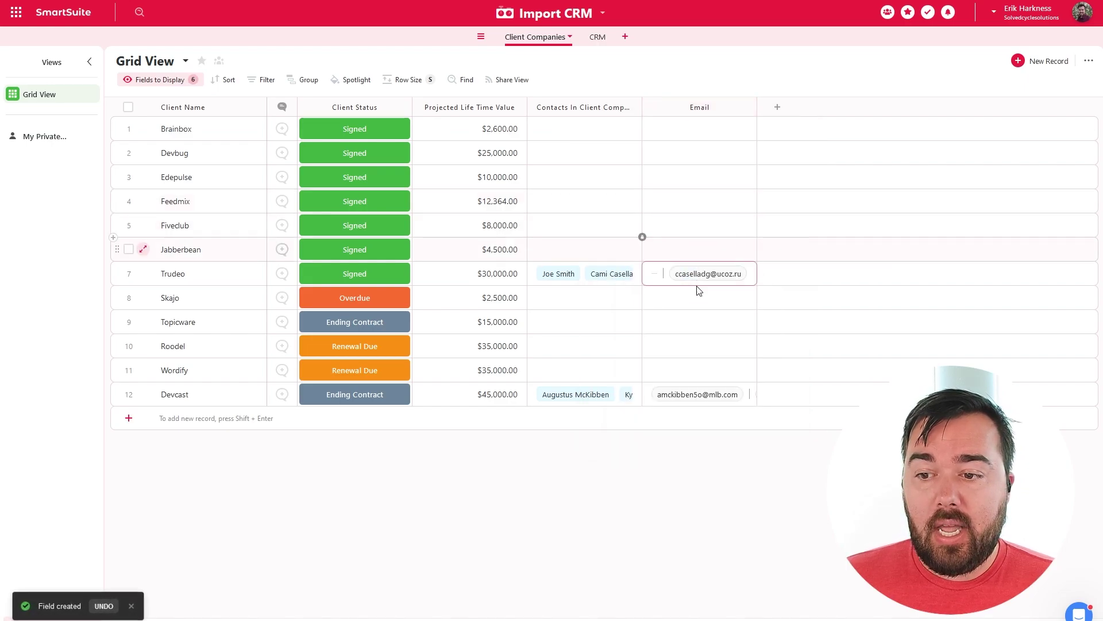
Widen the Email column to view the linked addresses, and narrow it to a moderate width
{"action": "left_click_drag", "start_coordinate": [758, 107], "coordinate": [918, 115]}
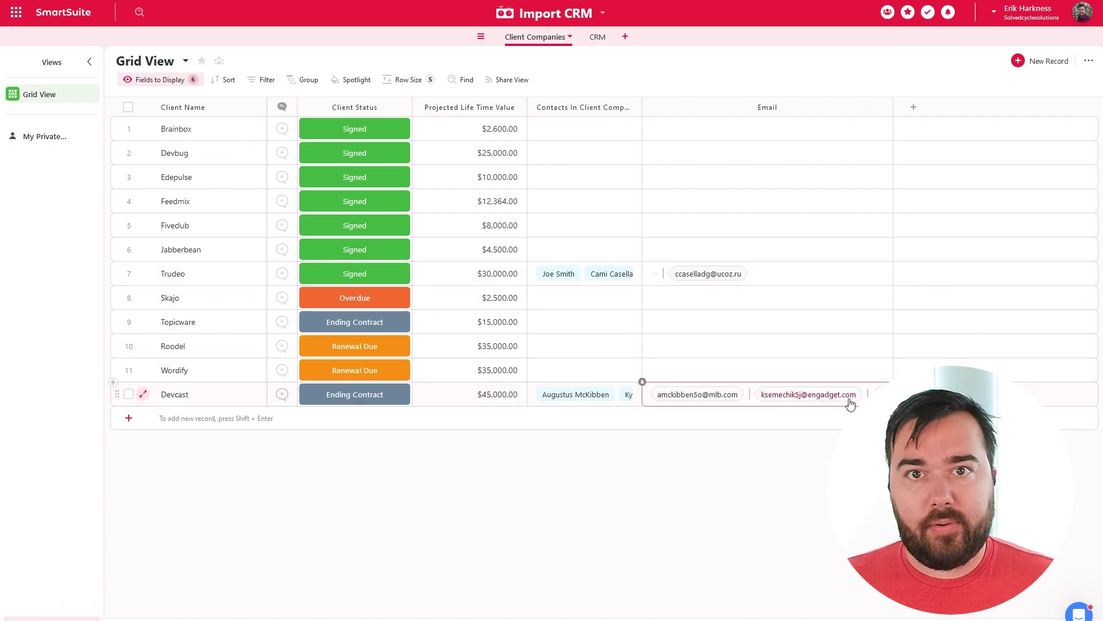
{"action": "mouse_move", "coordinate": [851, 404]}
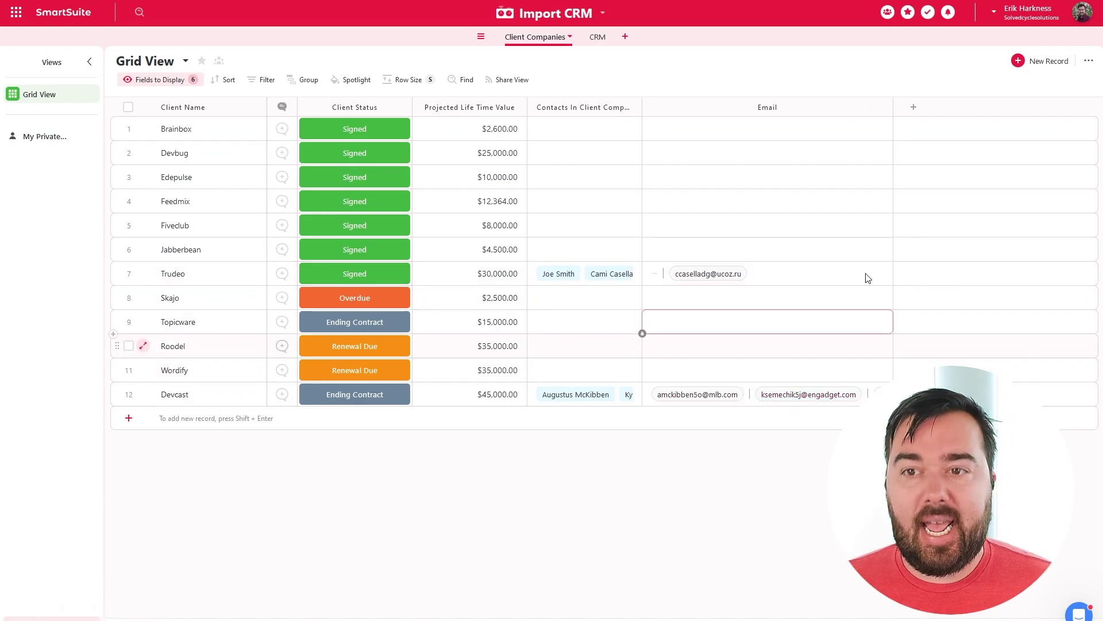
{"action": "left_click_drag", "start_coordinate": [892, 103], "coordinate": [818, 101]}
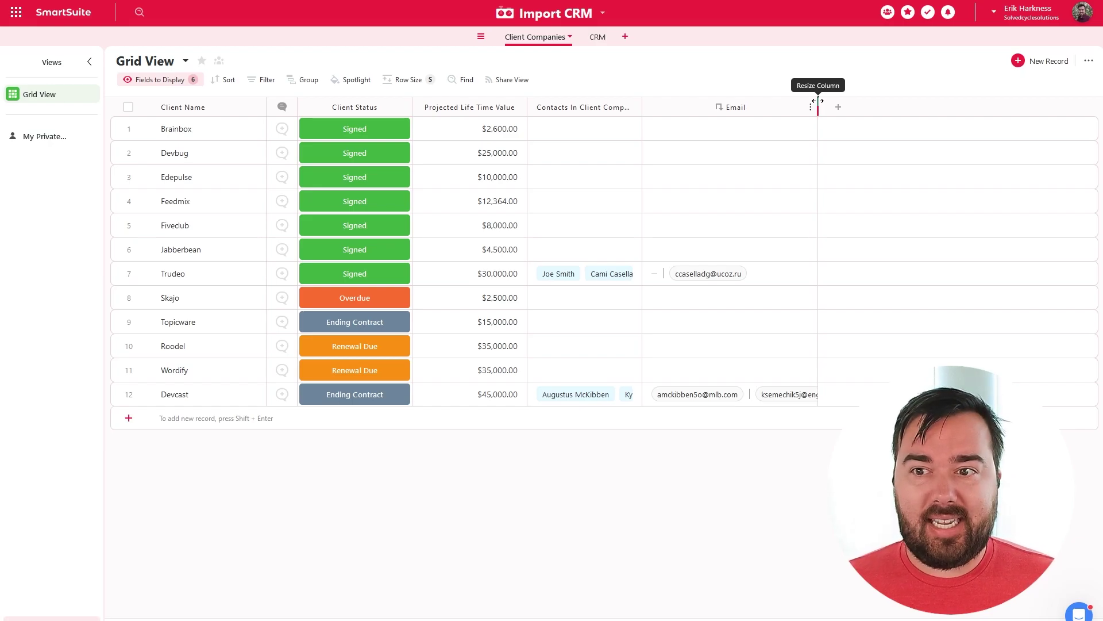
{"action": "left_click", "coordinate": [809, 248]}
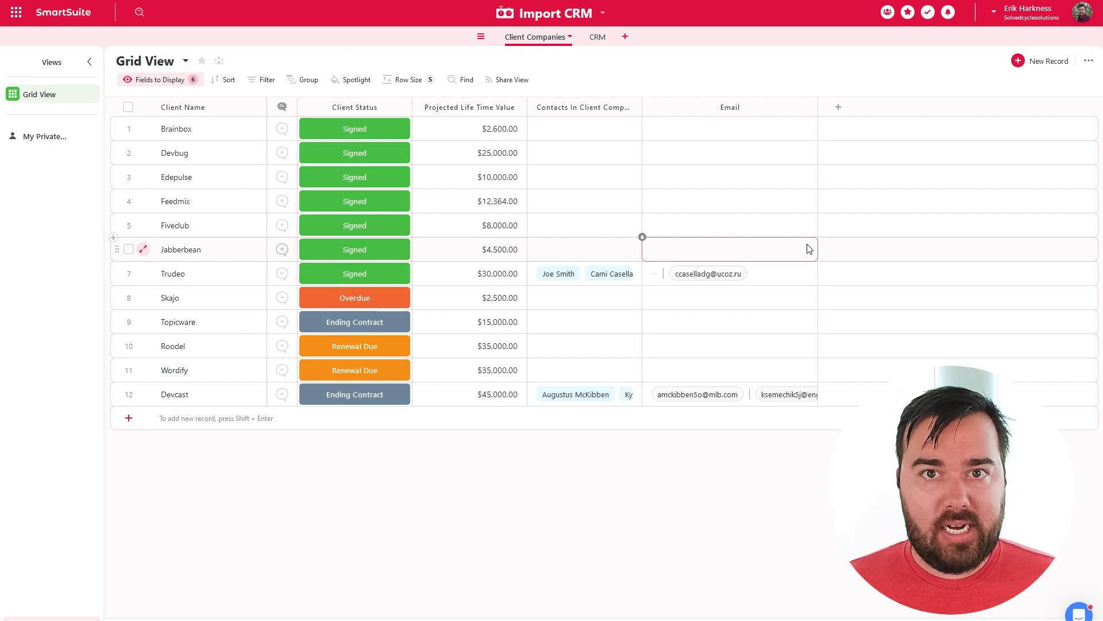
Start a new Rollup field after the Email column and name it "Actual Life Time Value"
{"action": "left_click", "coordinate": [838, 109]}
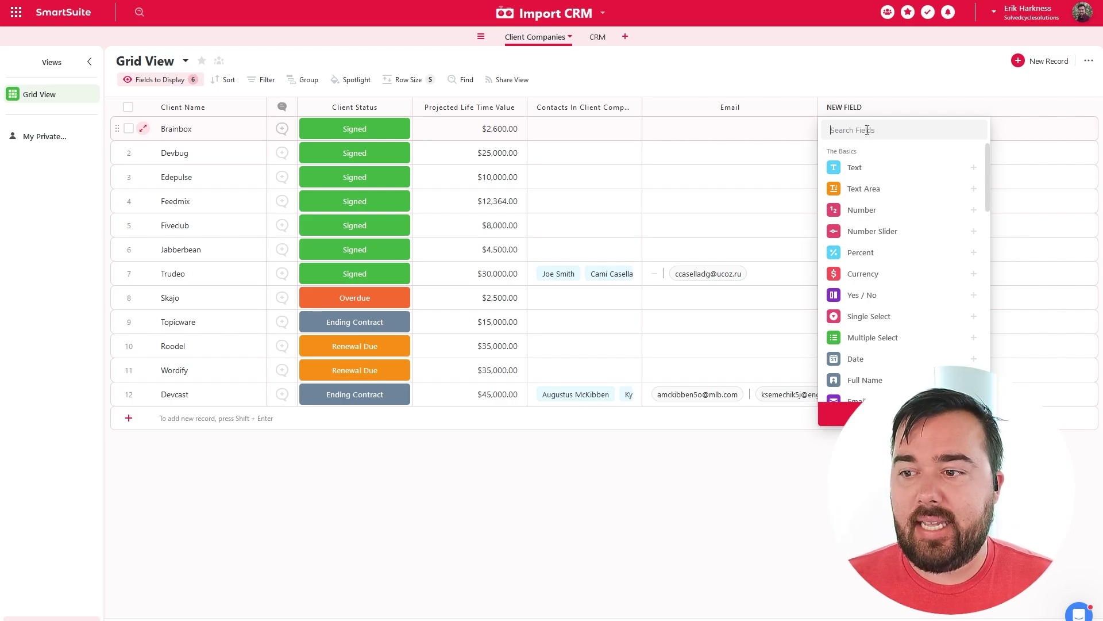
{"action": "type", "text": "roll"}
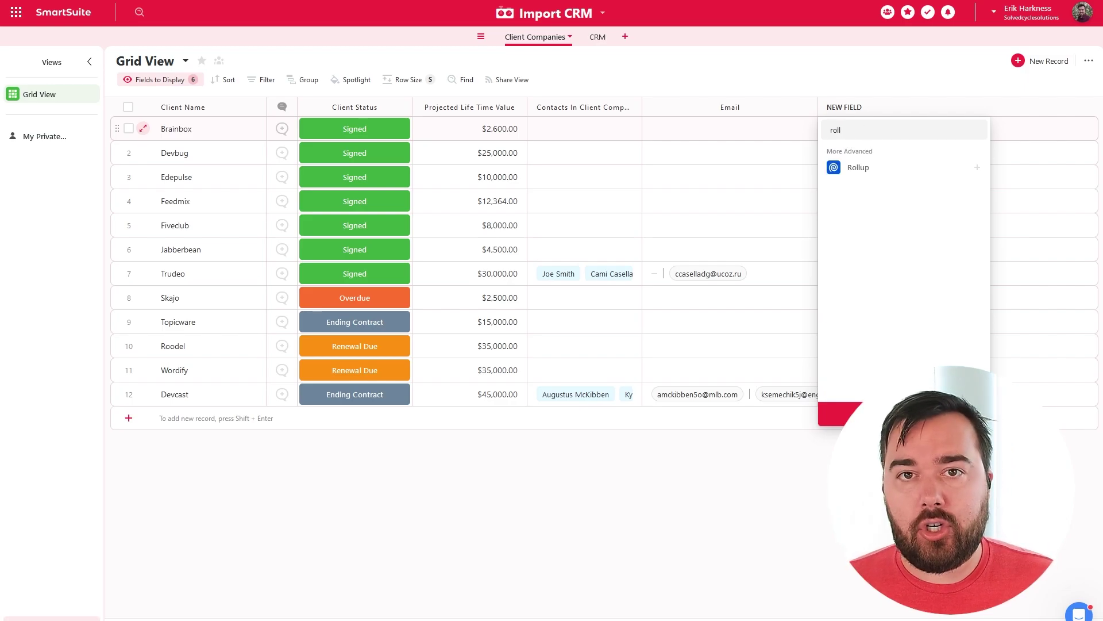
{"action": "left_click", "coordinate": [851, 168]}
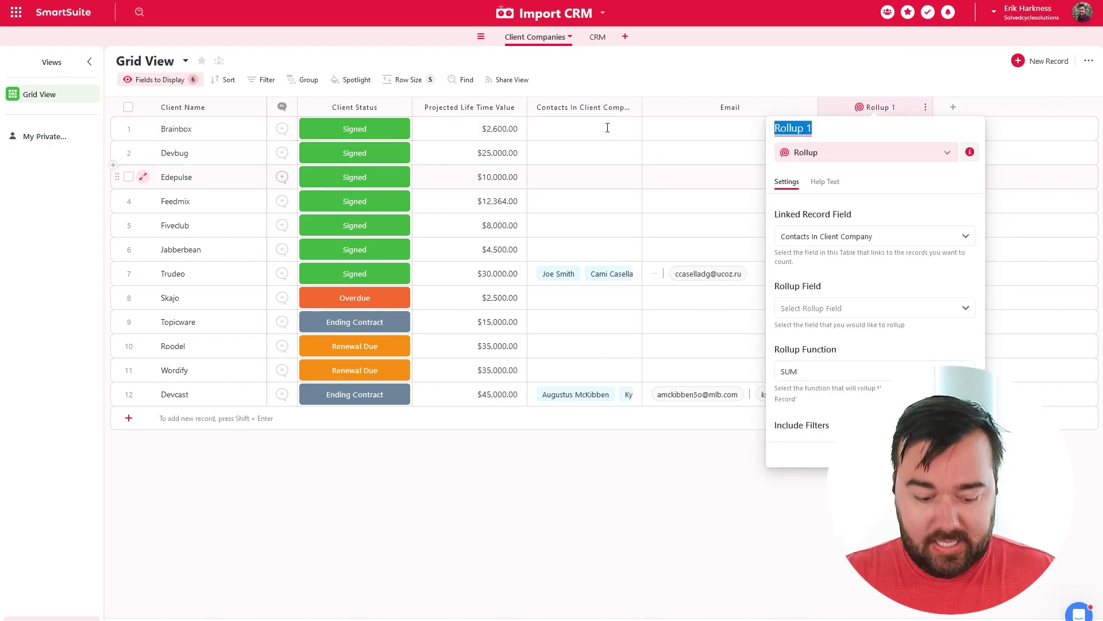
{"action": "type", "text": "A"}
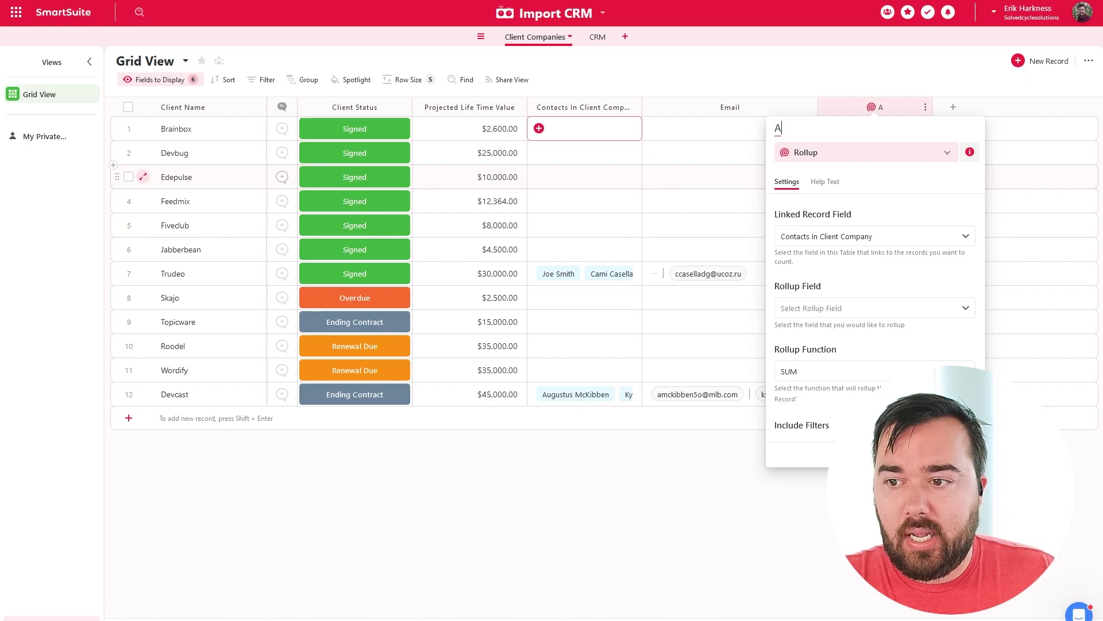
{"action": "type", "text": "ctual Life Time Value"}
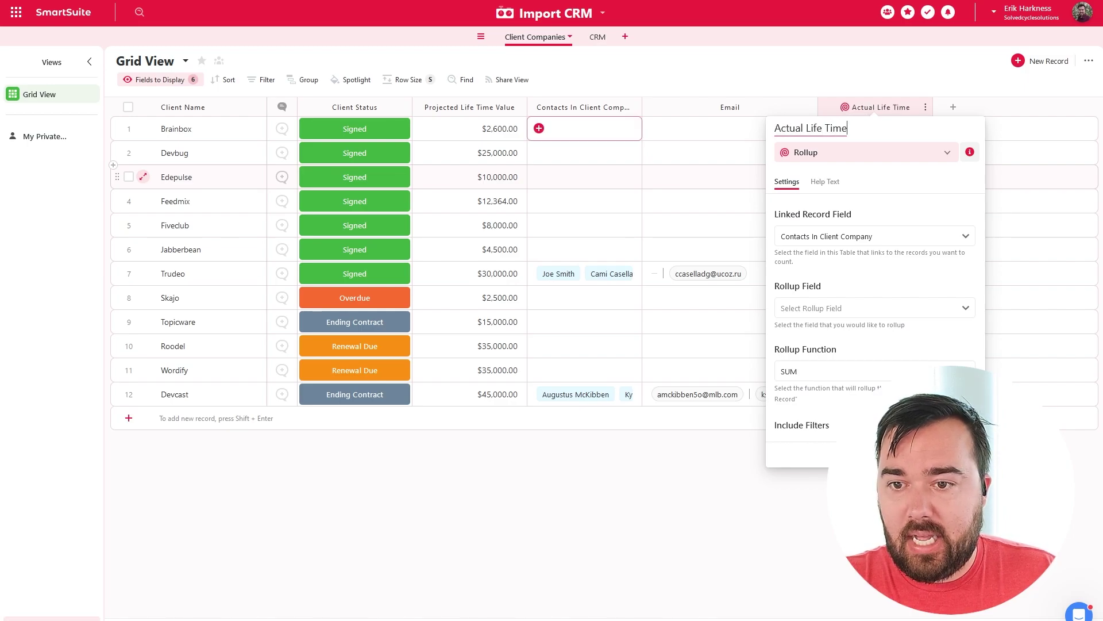
Roll up the contacts' Life Time Value field with the SUM function and add the field to the table
{"action": "left_click", "coordinate": [878, 310]}
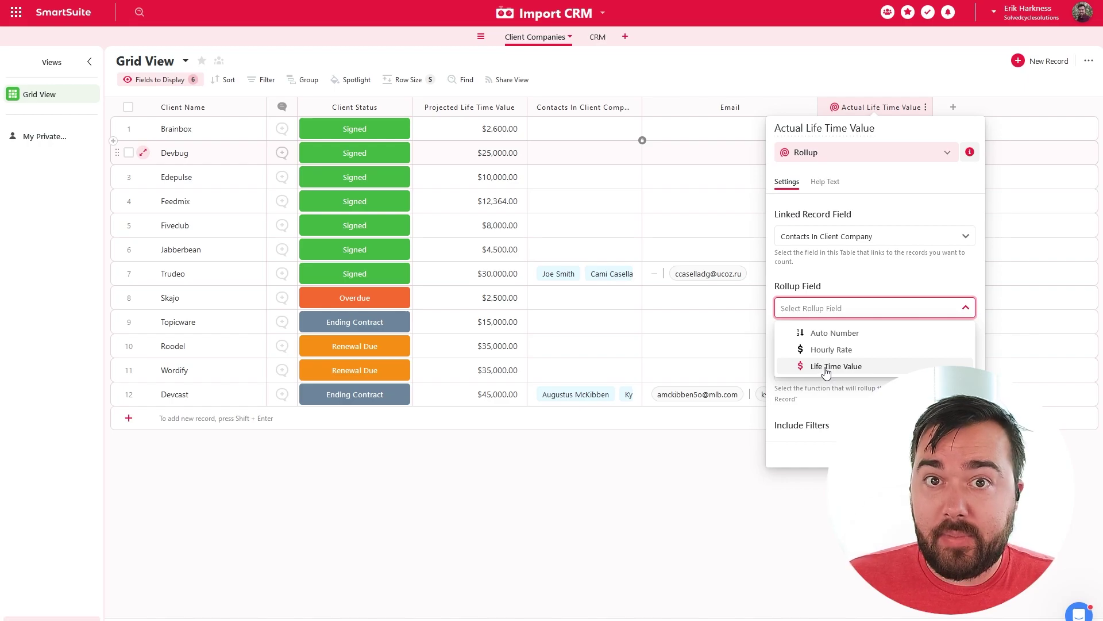
{"action": "left_click", "coordinate": [859, 371]}
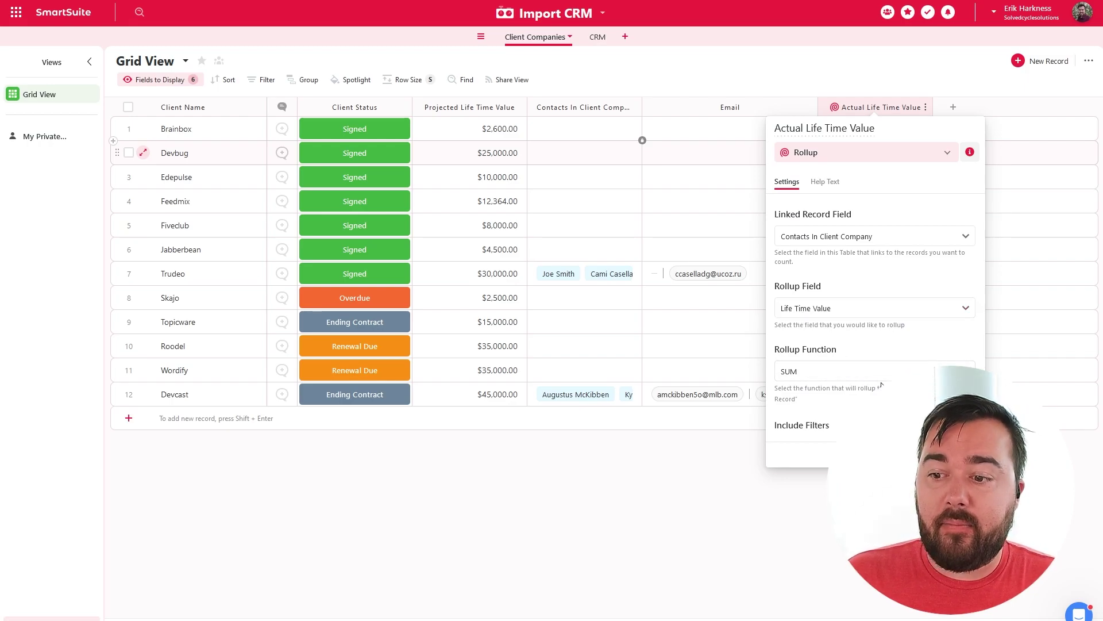
{"action": "left_click", "coordinate": [899, 369]}
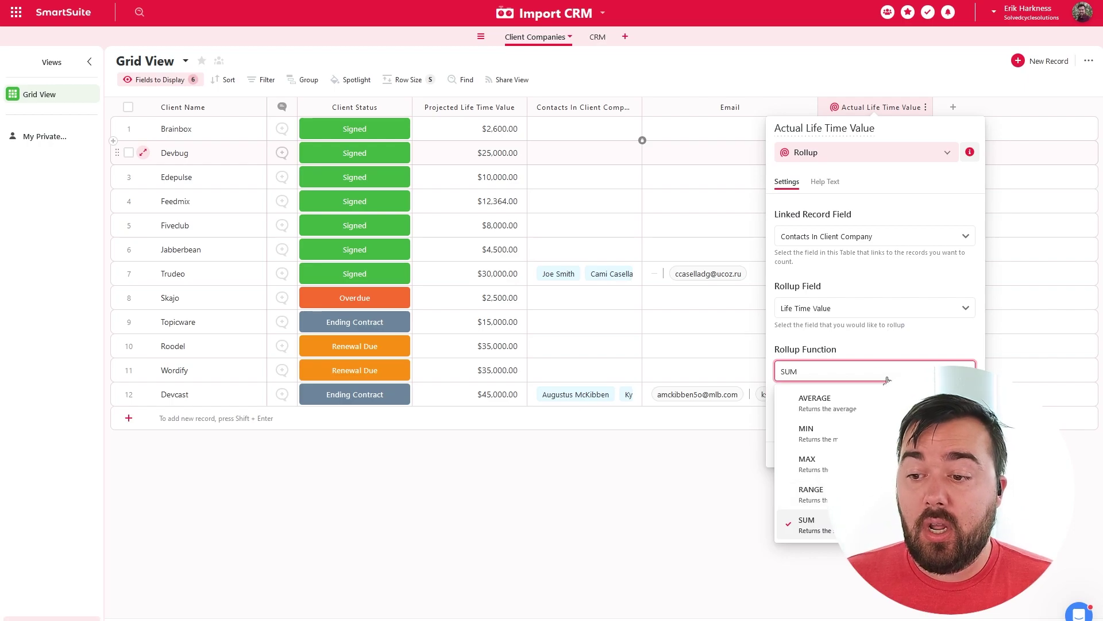
{"action": "left_click", "coordinate": [807, 524]}
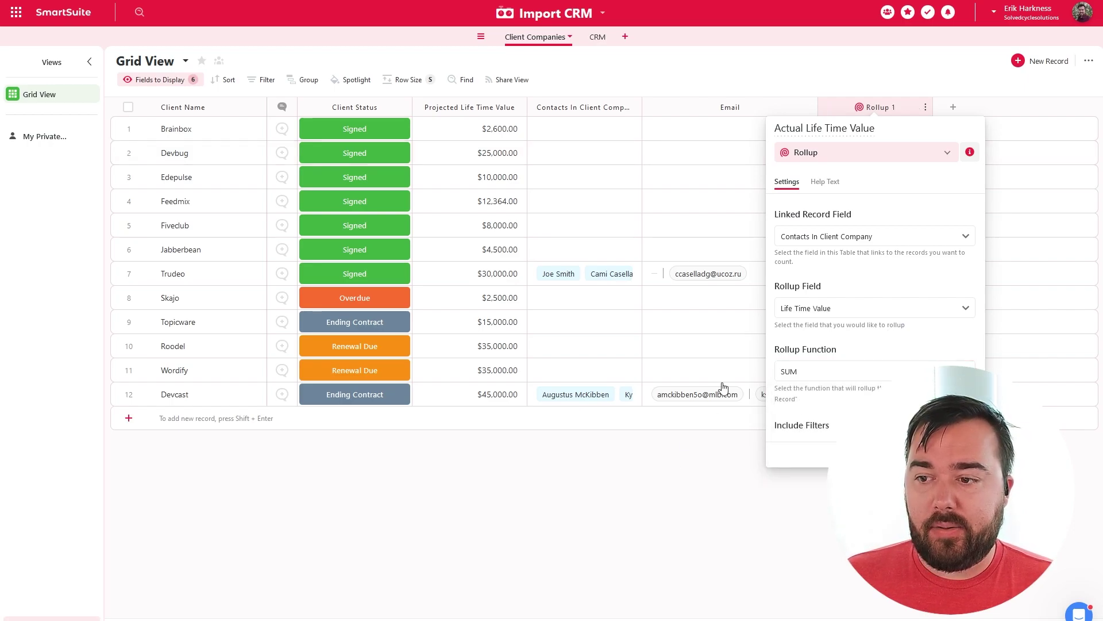
{"action": "left_click", "coordinate": [948, 454]}
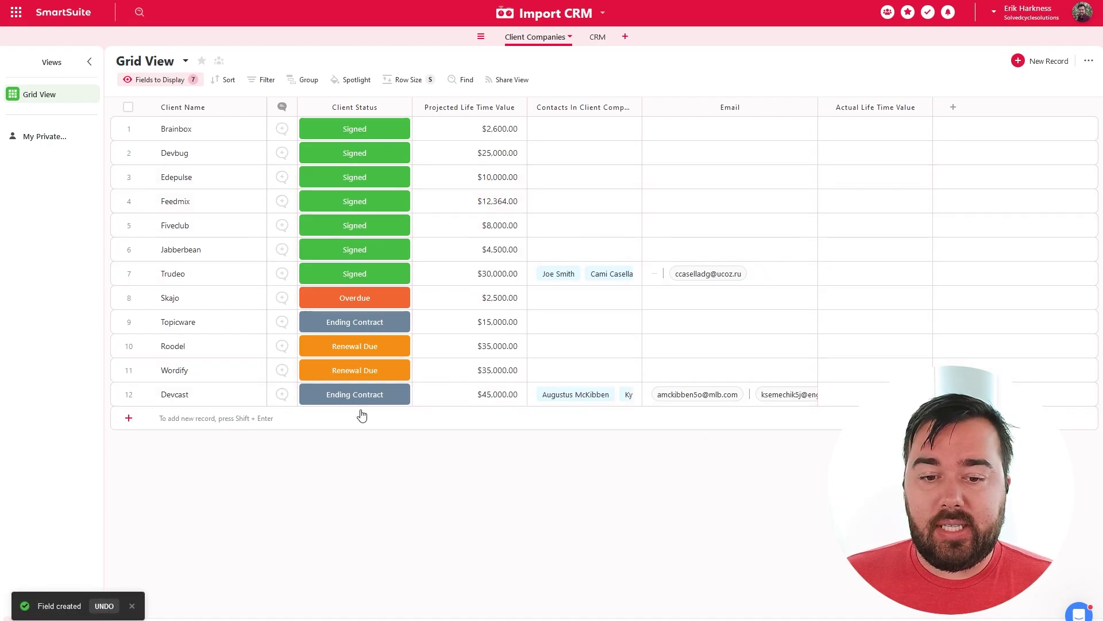
Move the Actual Life Time Value column directly after Projected Life Time Value and select Devcast's Client Status
{"action": "left_click_drag", "start_coordinate": [894, 104], "coordinate": [561, 116]}
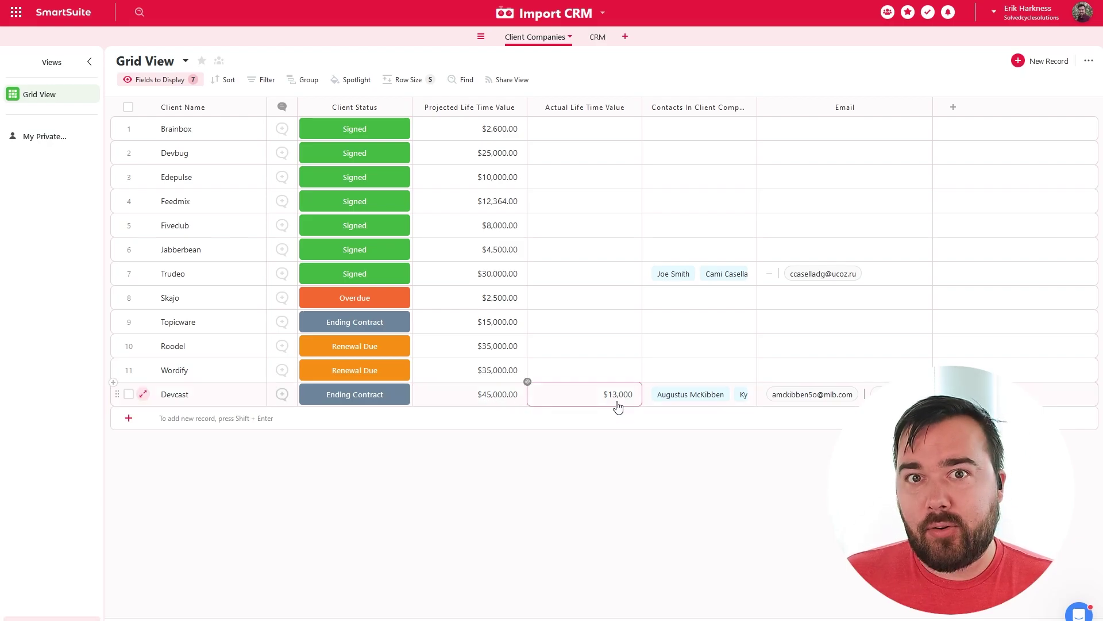
{"action": "left_click", "coordinate": [355, 394]}
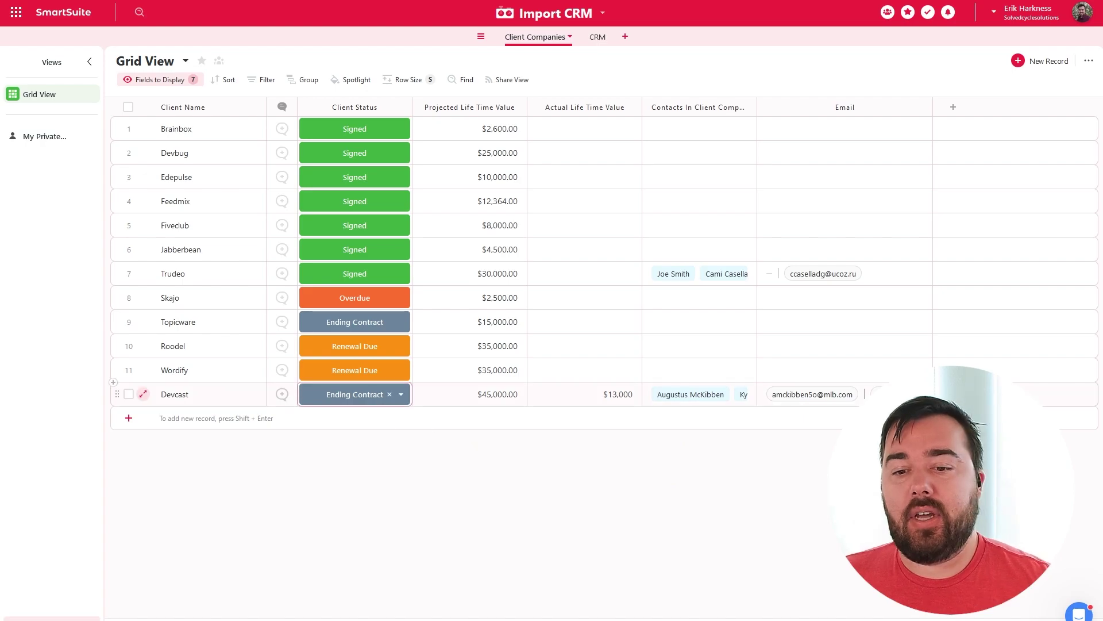